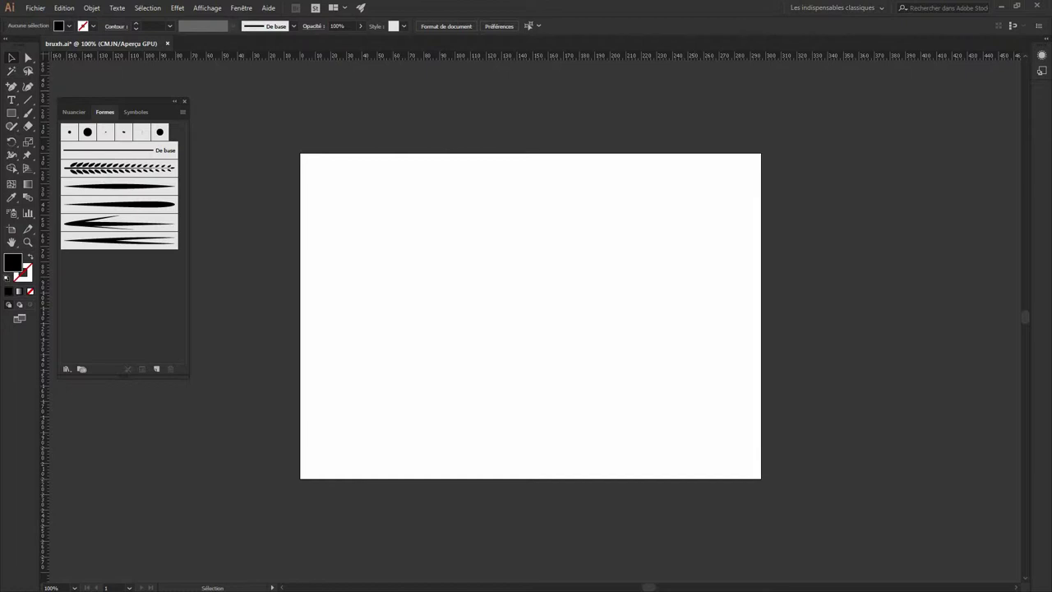
# Step: Draw a tall ellipse in the centre of the artboard with the Ellipse tool
pyautogui.click(825, 326)
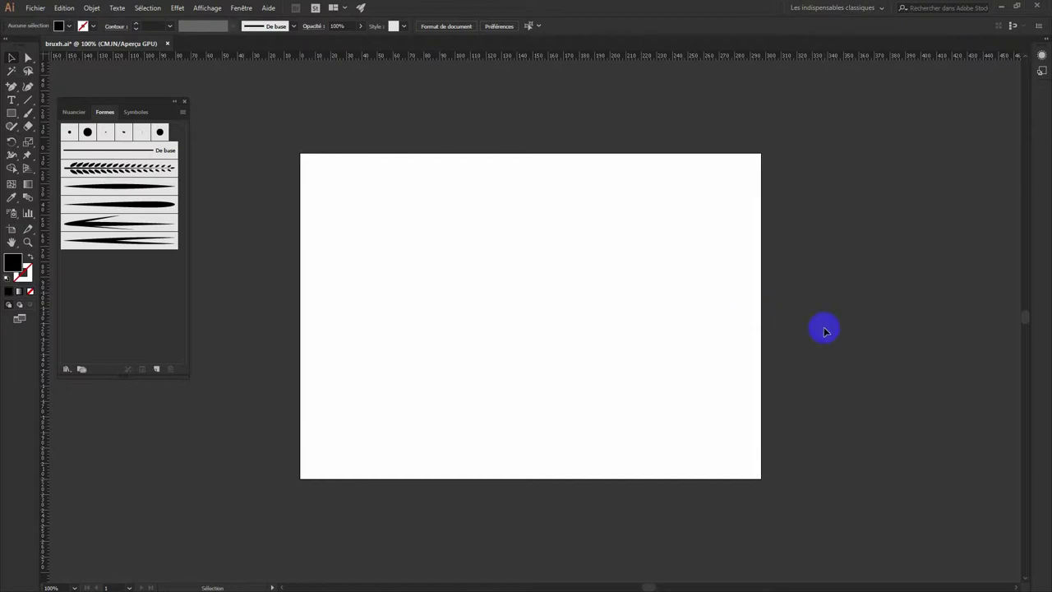
pyautogui.click(14, 115)
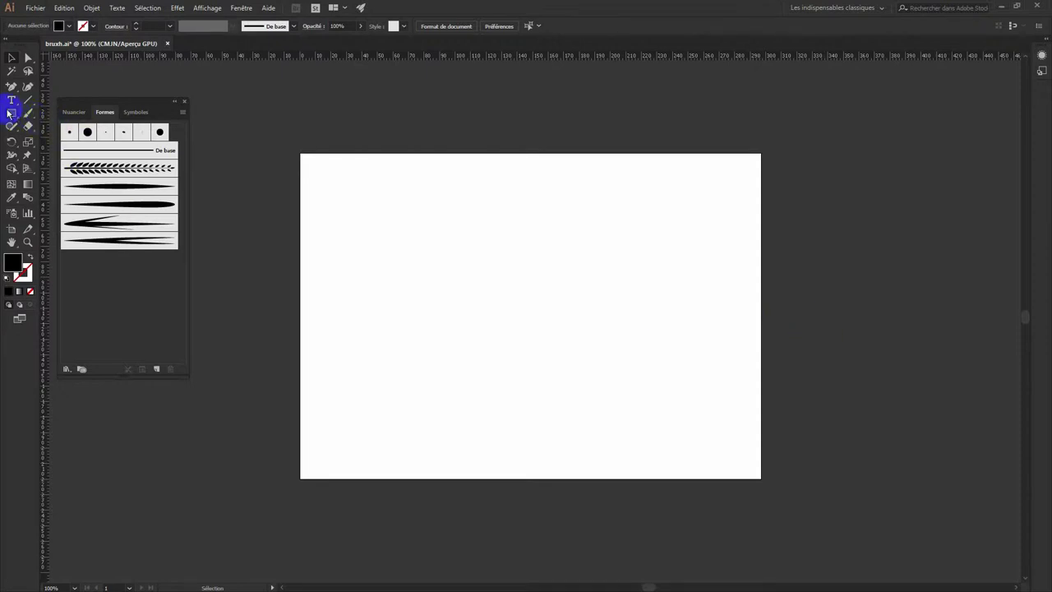
pyautogui.click(11, 112)
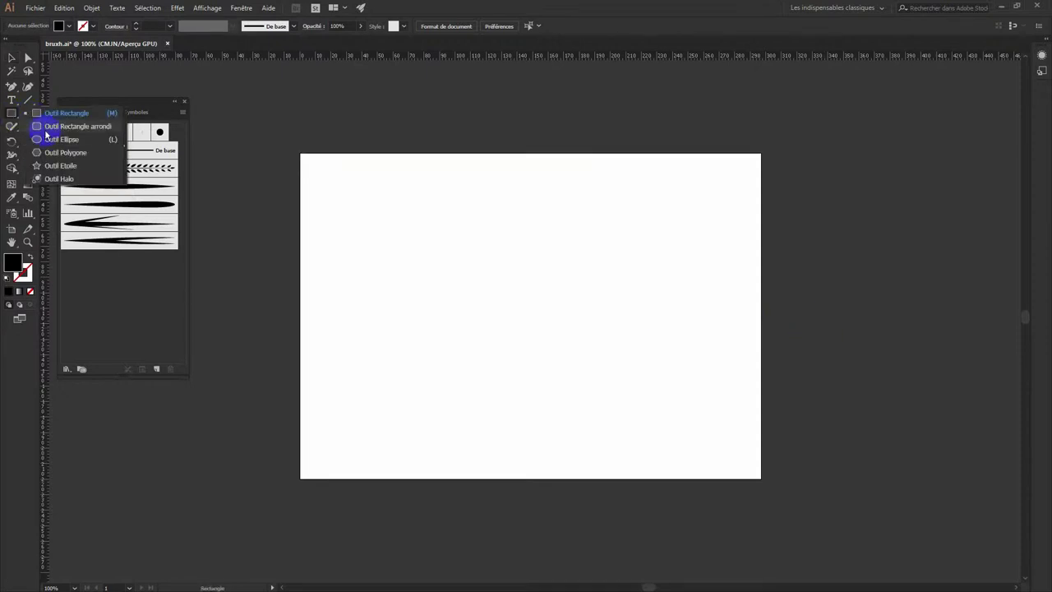
pyautogui.click(48, 139)
pyautogui.moveTo(479, 215); pyautogui.dragTo(574, 402)
# Step: Convert the ellipse's top anchor into a sharp corner point with Direct Selection
pyautogui.click(28, 57)
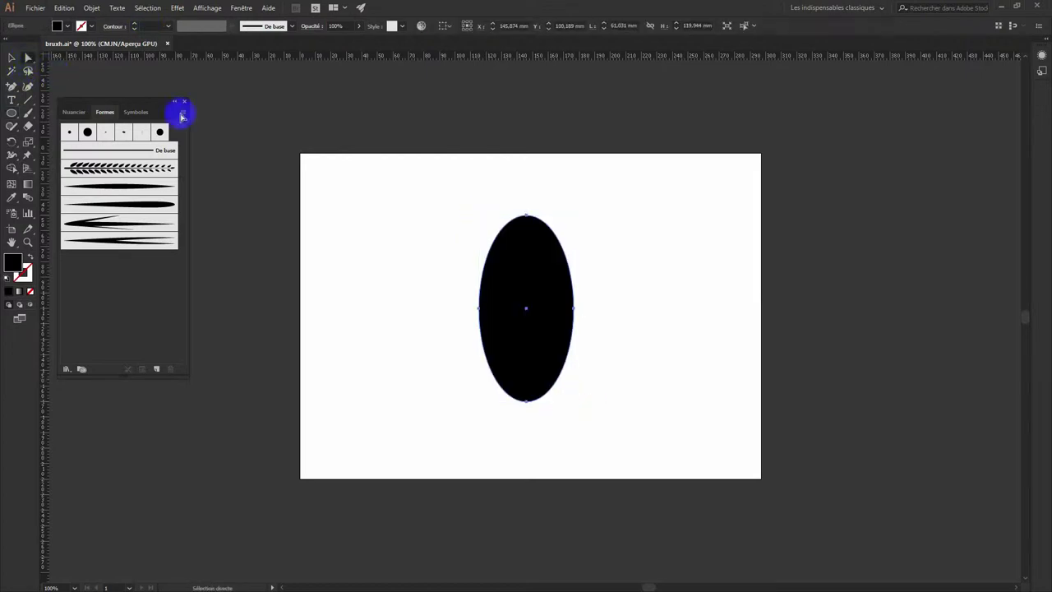
pyautogui.moveTo(477, 213); pyautogui.dragTo(766, 296)
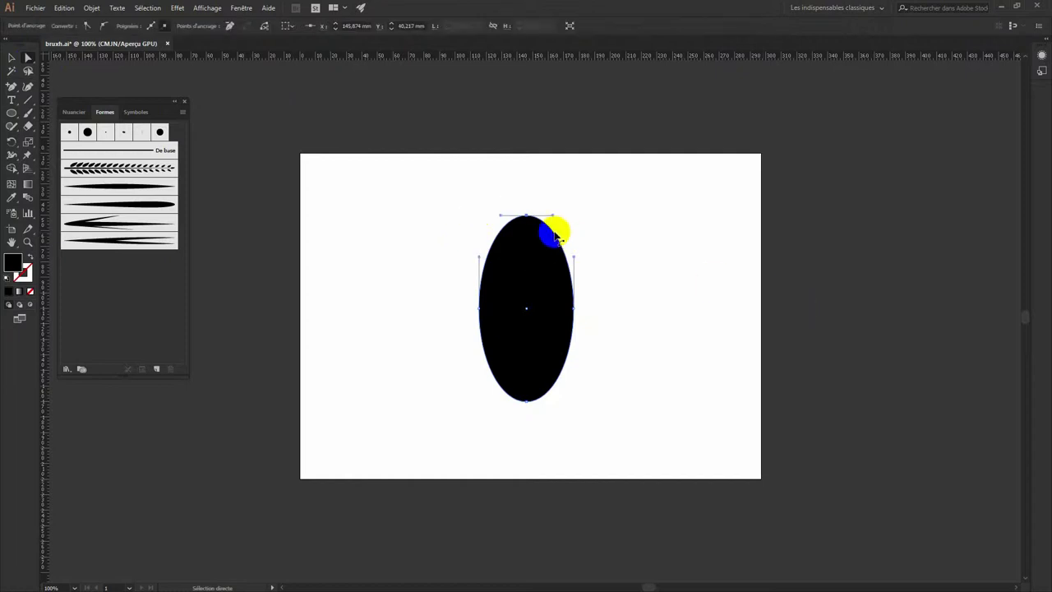
pyautogui.moveTo(553, 219); pyautogui.dragTo(497, 215)
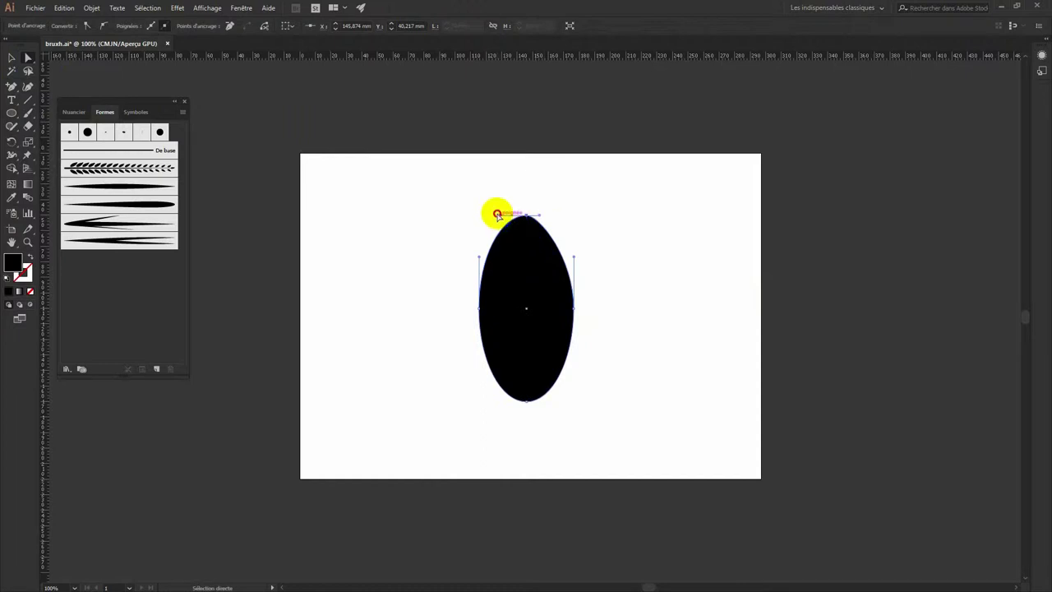
pyautogui.click(526, 217)
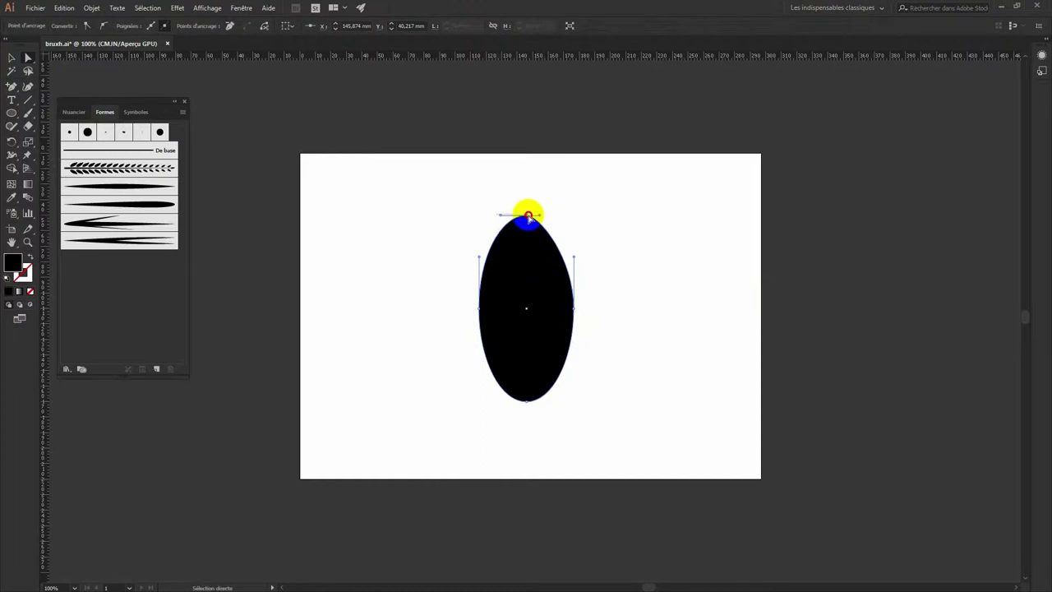
pyautogui.moveTo(528, 216)
pyautogui.mouseDown()
pyautogui.moveTo(504, 222)
pyautogui.moveTo(526, 216)
pyautogui.mouseUp()
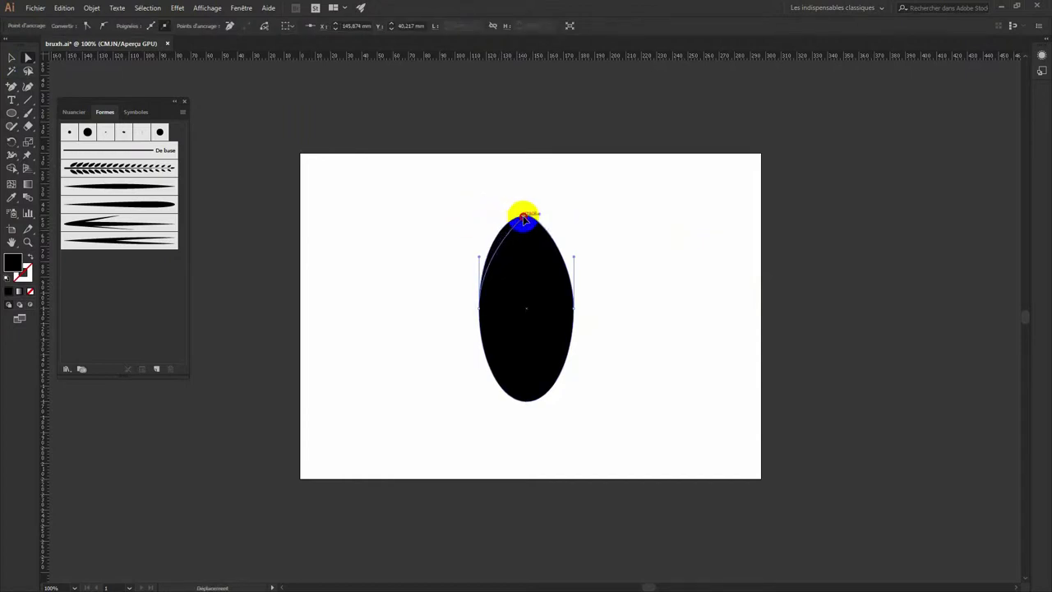
pyautogui.click(675, 229)
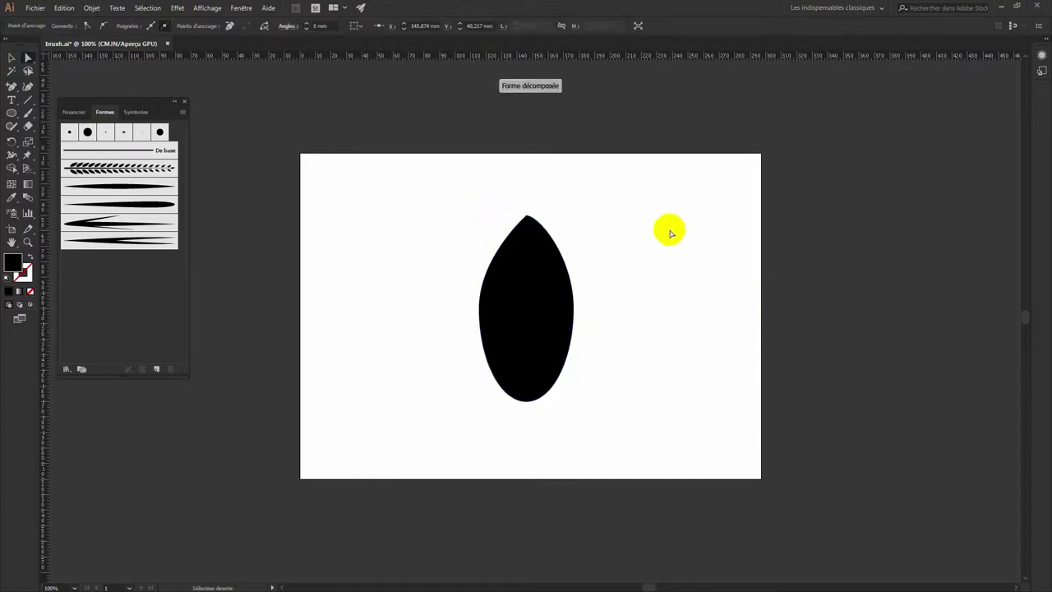
# Step: Lower the left and right anchors and nudge the bottom anchor down to widen the base
pyautogui.moveTo(453, 402); pyautogui.dragTo(688, 425)
pyautogui.moveTo(427, 296); pyautogui.dragTo(685, 331)
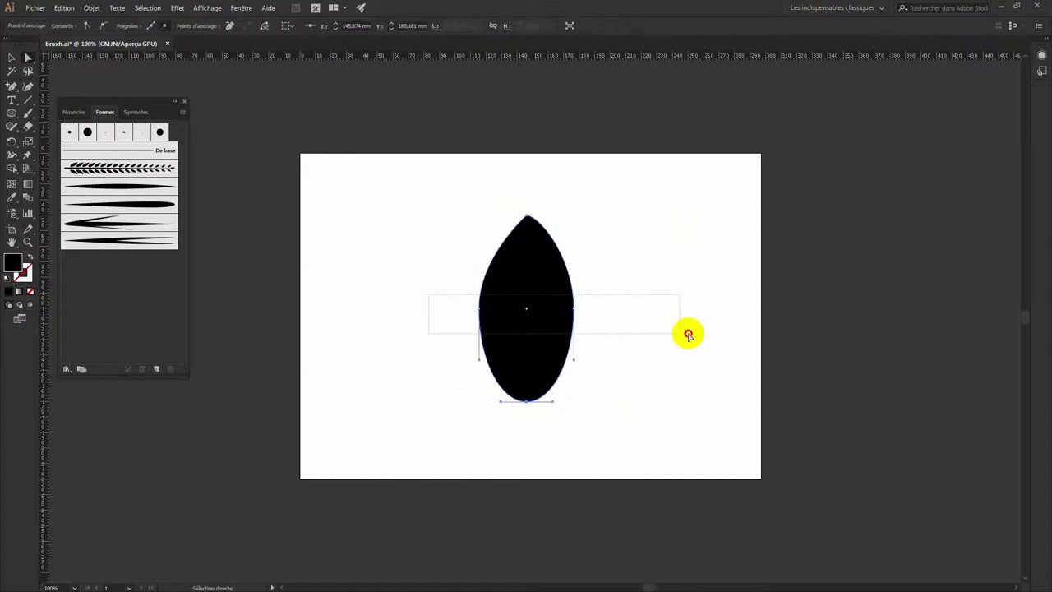
pyautogui.moveTo(574, 309); pyautogui.dragTo(574, 340)
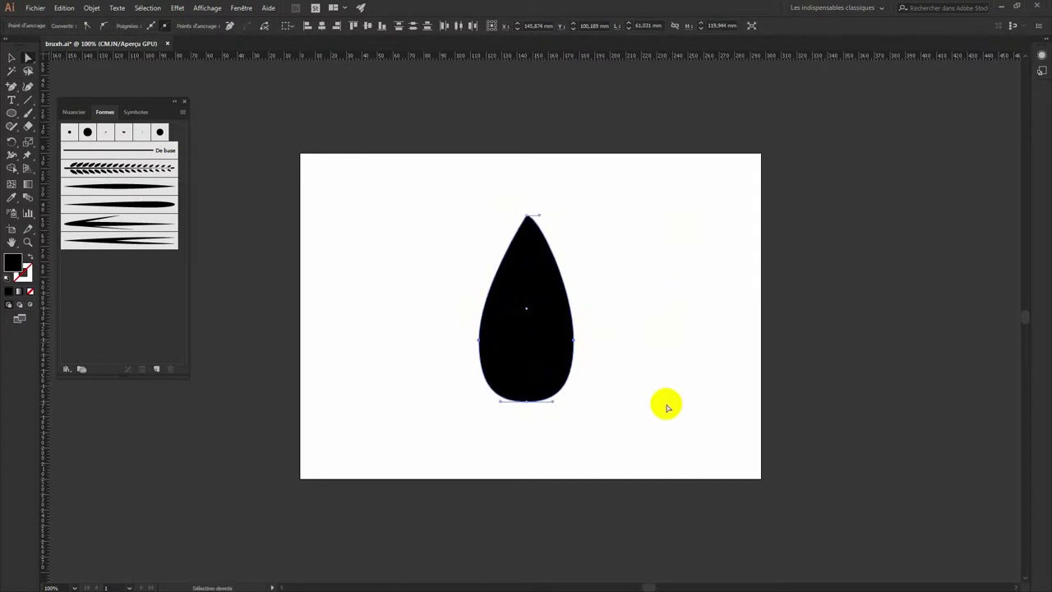
pyautogui.click(526, 401)
pyautogui.moveTo(527, 401); pyautogui.dragTo(528, 407)
# Step: Adjust the bottom anchor's handles into a rounded, slightly asymmetric teardrop bottom
pyautogui.click(503, 406)
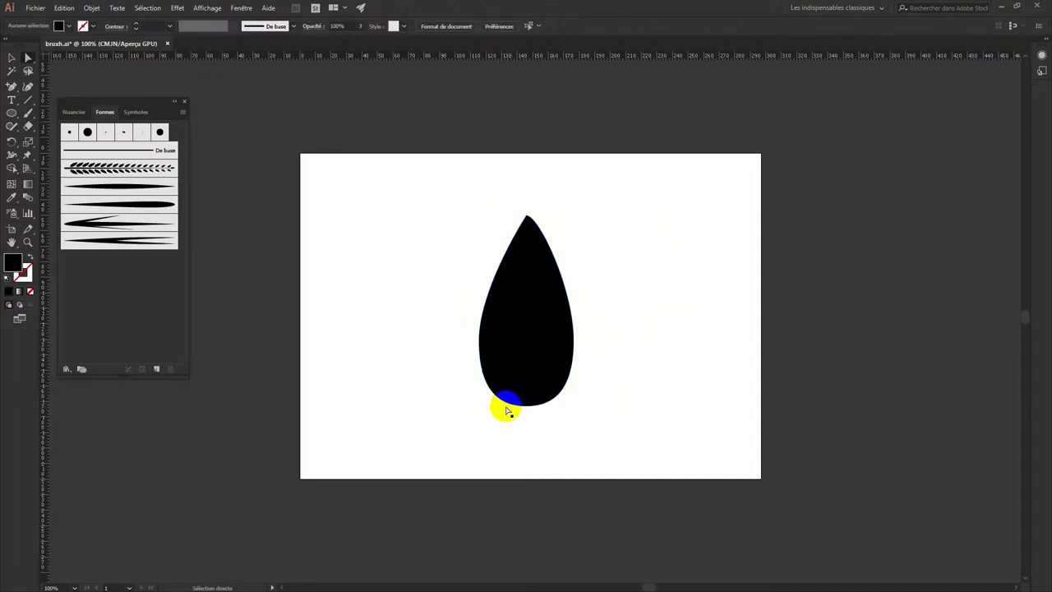
pyautogui.moveTo(508, 405)
pyautogui.mouseDown()
pyautogui.moveTo(498, 406)
pyautogui.moveTo(554, 409)
pyautogui.moveTo(541, 406)
pyautogui.mouseUp()
pyautogui.click(503, 406)
pyautogui.click(558, 408)
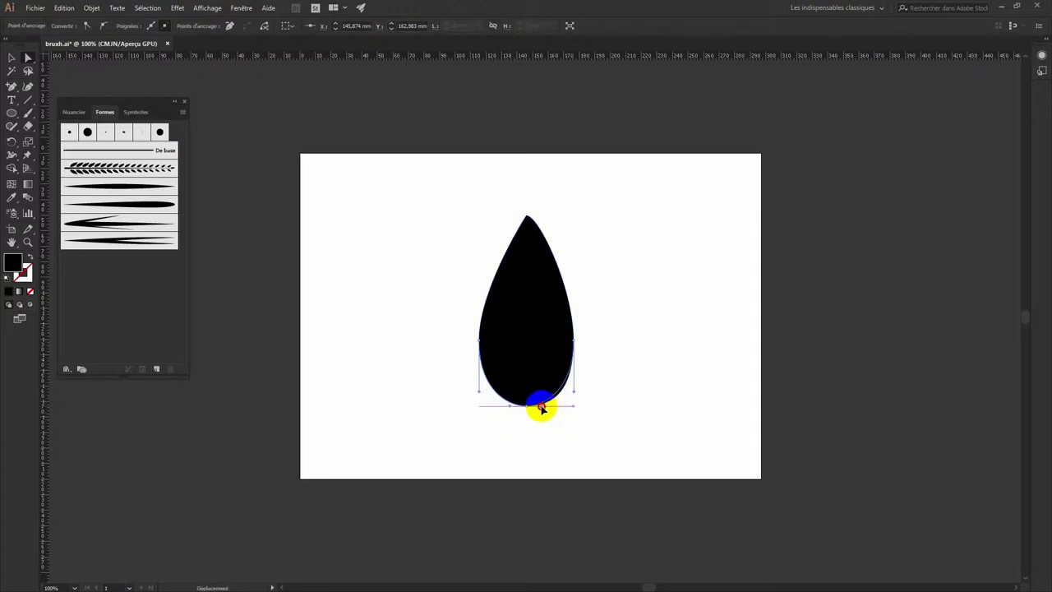
pyautogui.moveTo(541, 410); pyautogui.dragTo(540, 413)
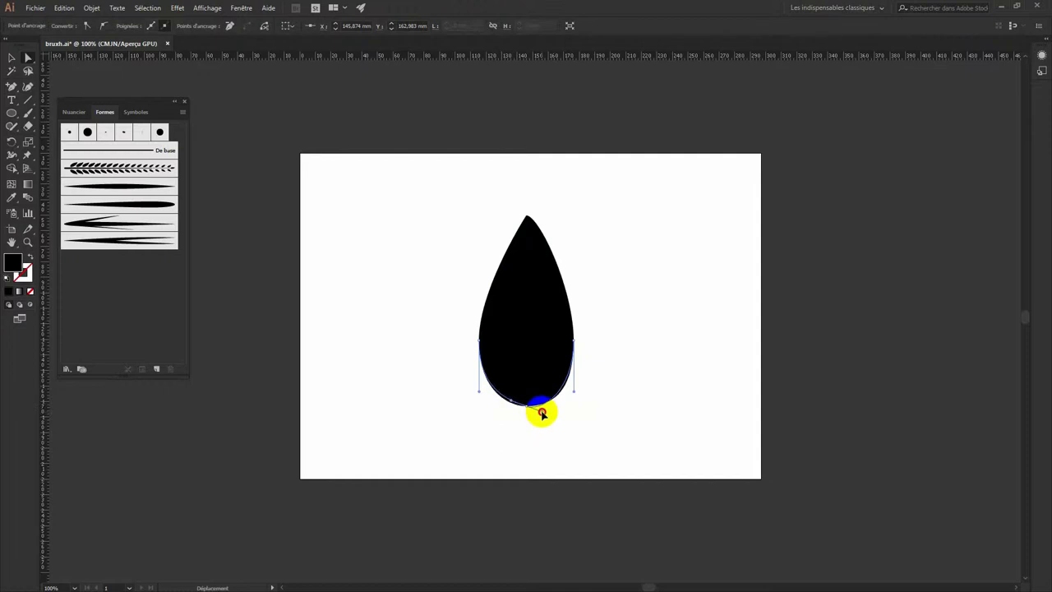
pyautogui.click(716, 441)
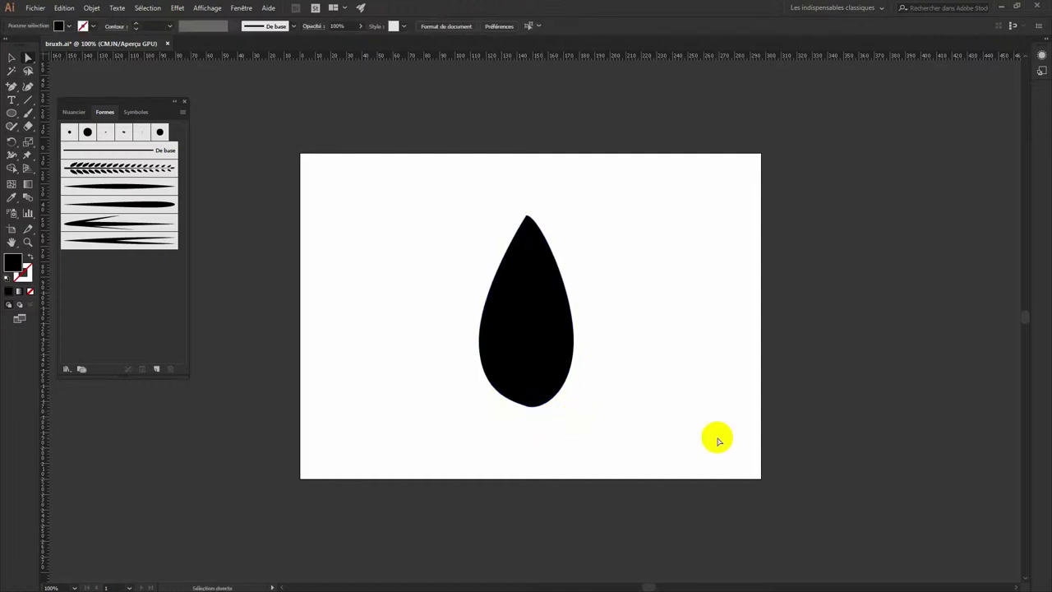
# Step: Add two anchor points along the shape's upper-left edge
pyautogui.click(14, 86)
pyautogui.click(30, 94)
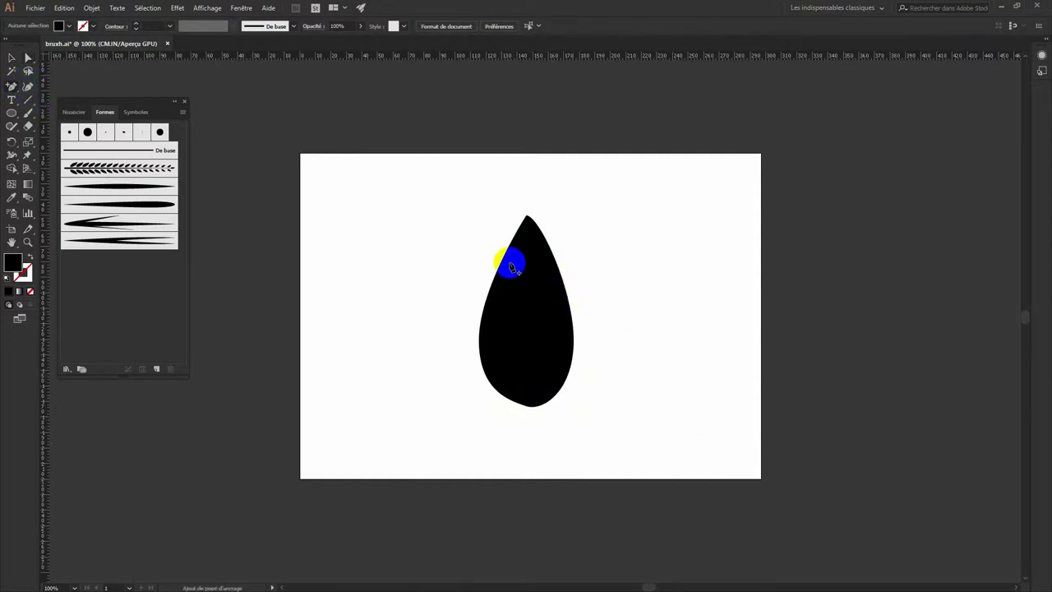
pyautogui.click(502, 264)
pyautogui.click(514, 283)
# Step: Drag the new left-edge anchor inward toward the tip so the edge curves in
pyautogui.click(28, 58)
pyautogui.click(499, 268)
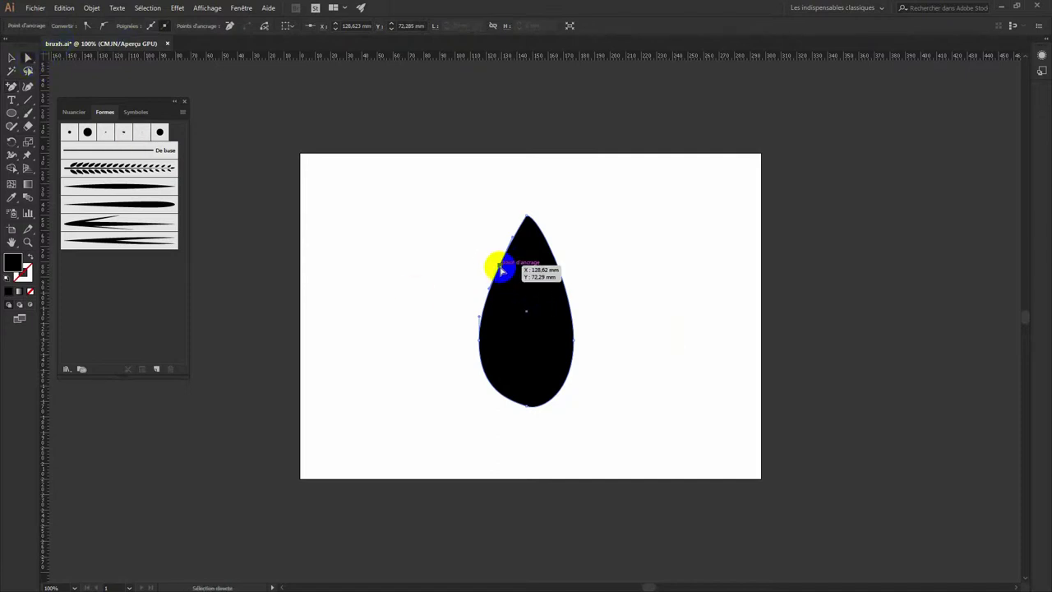
pyautogui.moveTo(502, 268); pyautogui.dragTo(507, 271)
pyautogui.hotkey('ctrl', 'z')
pyautogui.moveTo(506, 272); pyautogui.dragTo(526, 236)
pyautogui.click(613, 269)
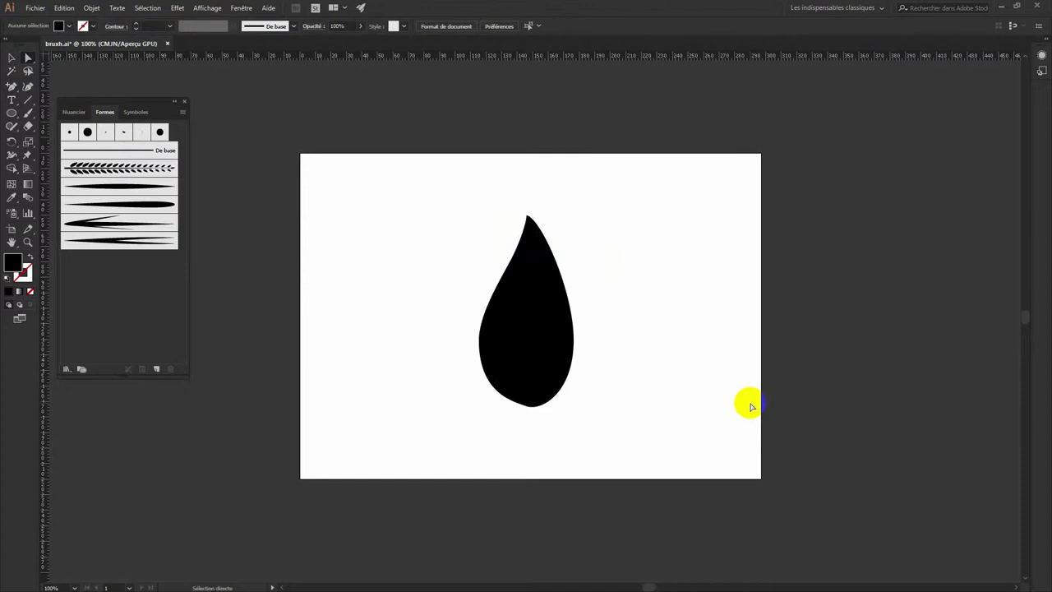
# Step: Paint a horizontal tapered stroke with Forme artistique 3 and rotate it 180°
pyautogui.click(22, 115)
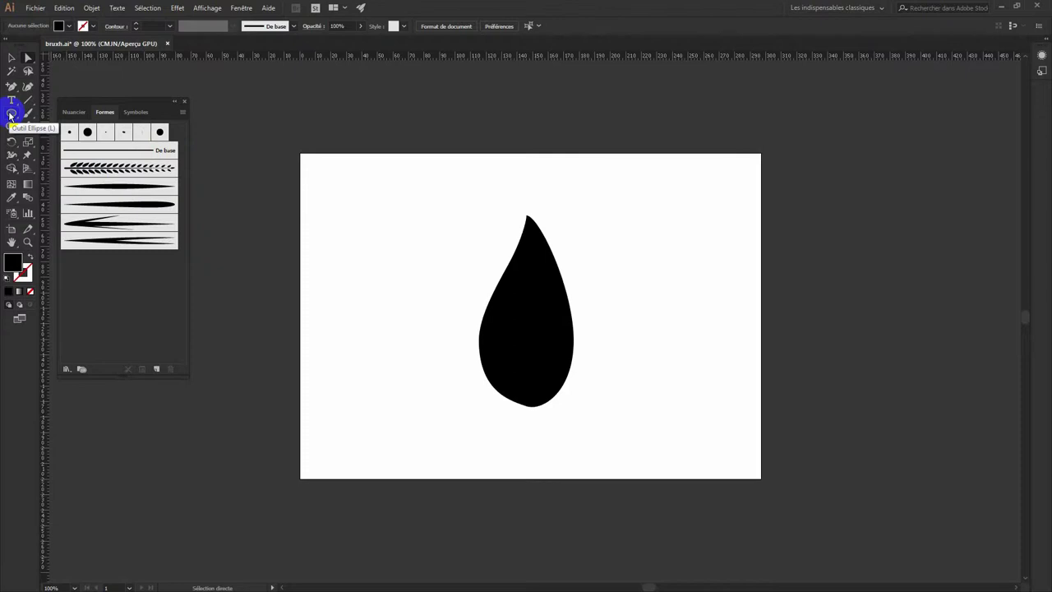
pyautogui.click(145, 189)
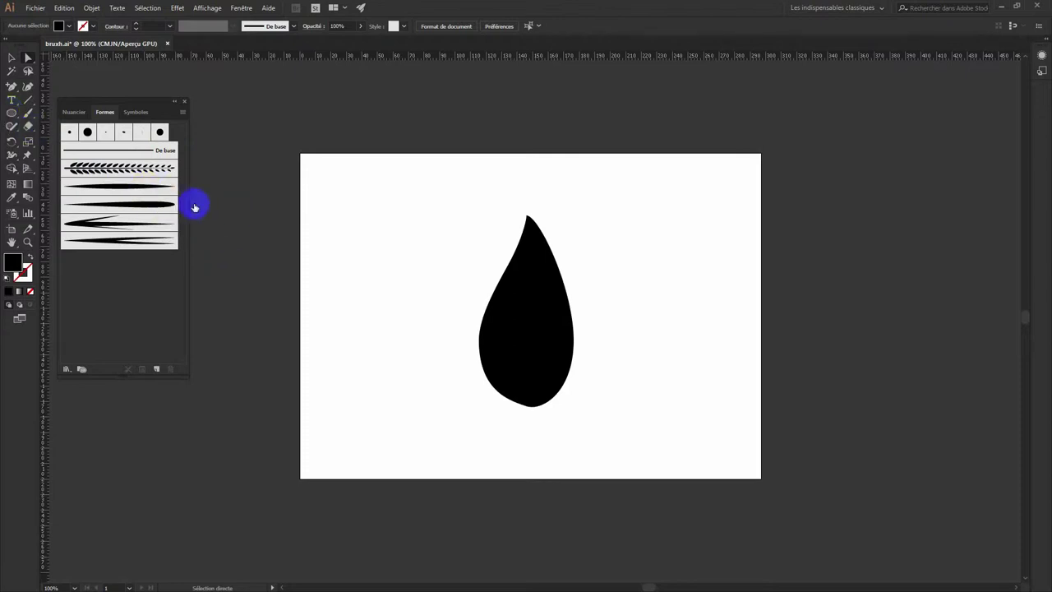
pyautogui.click(156, 203)
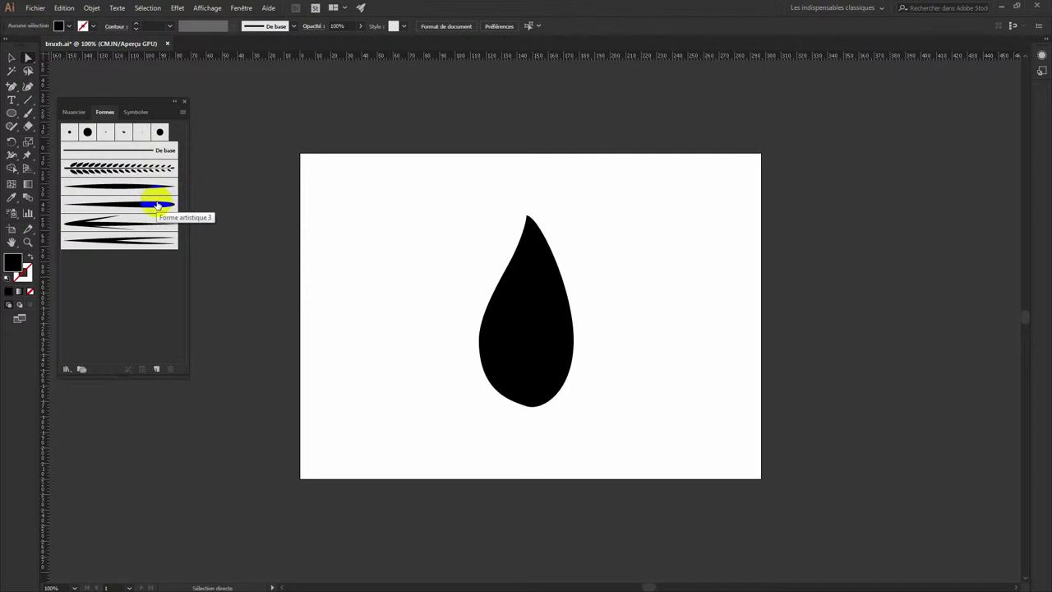
pyautogui.moveTo(156, 204); pyautogui.dragTo(375, 223)
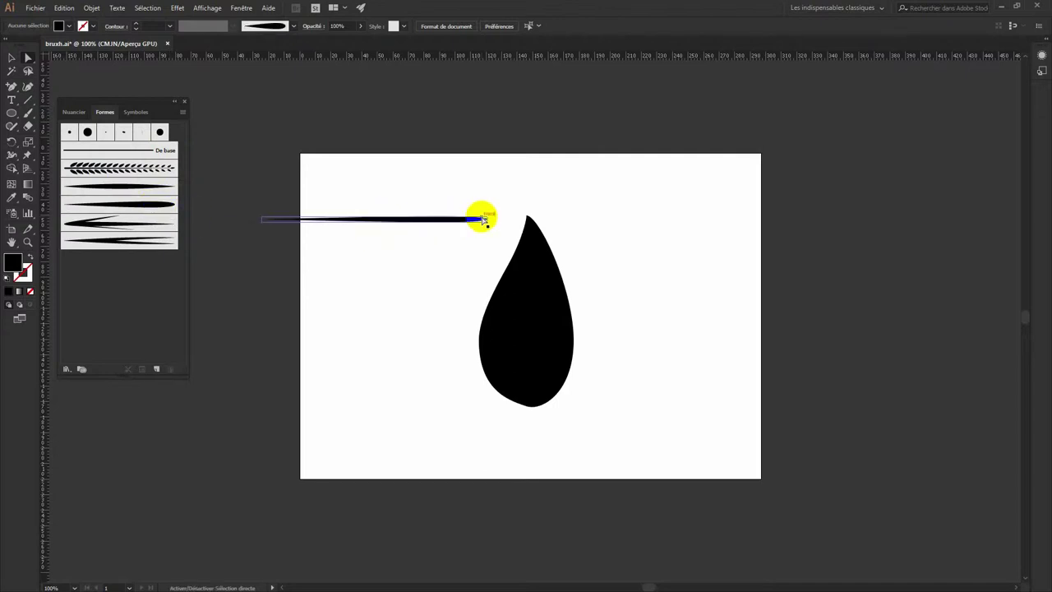
pyautogui.click(12, 57)
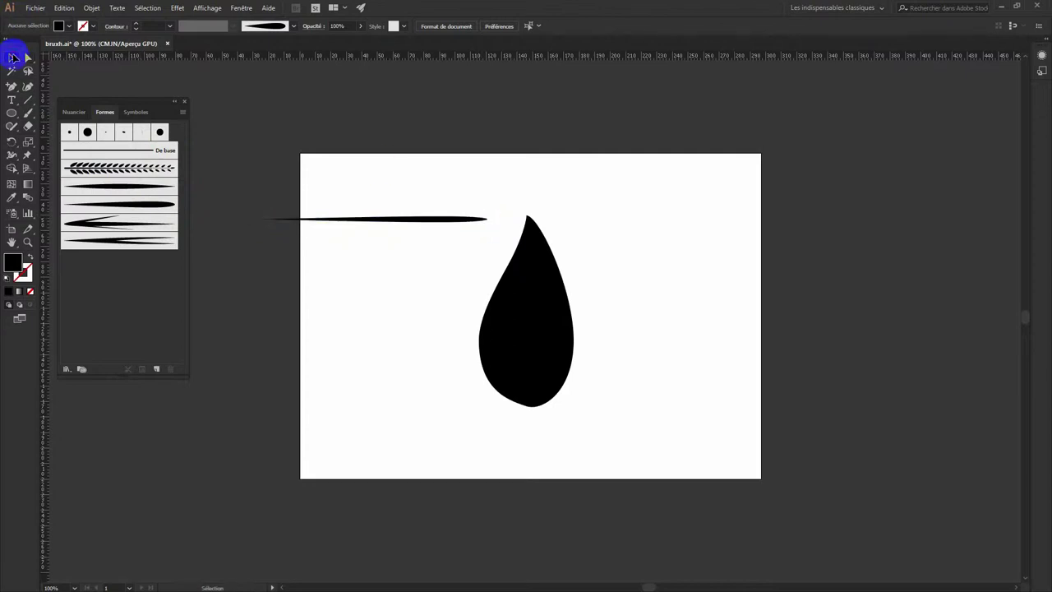
pyautogui.click(452, 222)
pyautogui.moveTo(493, 211)
pyautogui.mouseDown()
pyautogui.moveTo(465, 274)
pyautogui.moveTo(296, 259)
pyautogui.moveTo(285, 244)
pyautogui.mouseUp()
# Step: Save the stroke as art brush Forme artistique 6 with Teintes colorization, then delete the stroke
pyautogui.moveTo(370, 223); pyautogui.dragTo(149, 261)
pyautogui.click(280, 366)
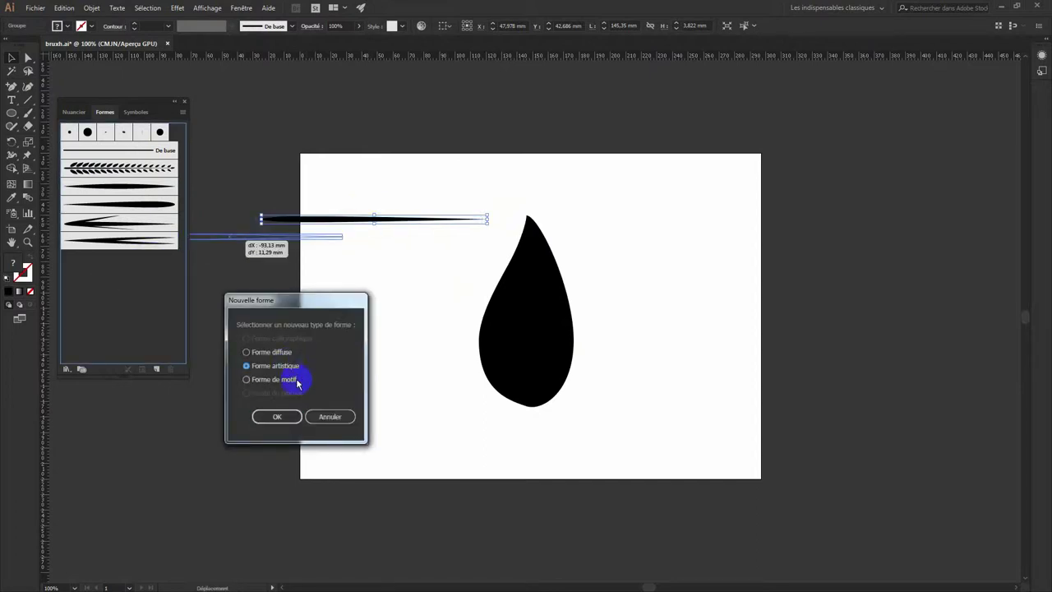
pyautogui.click(282, 417)
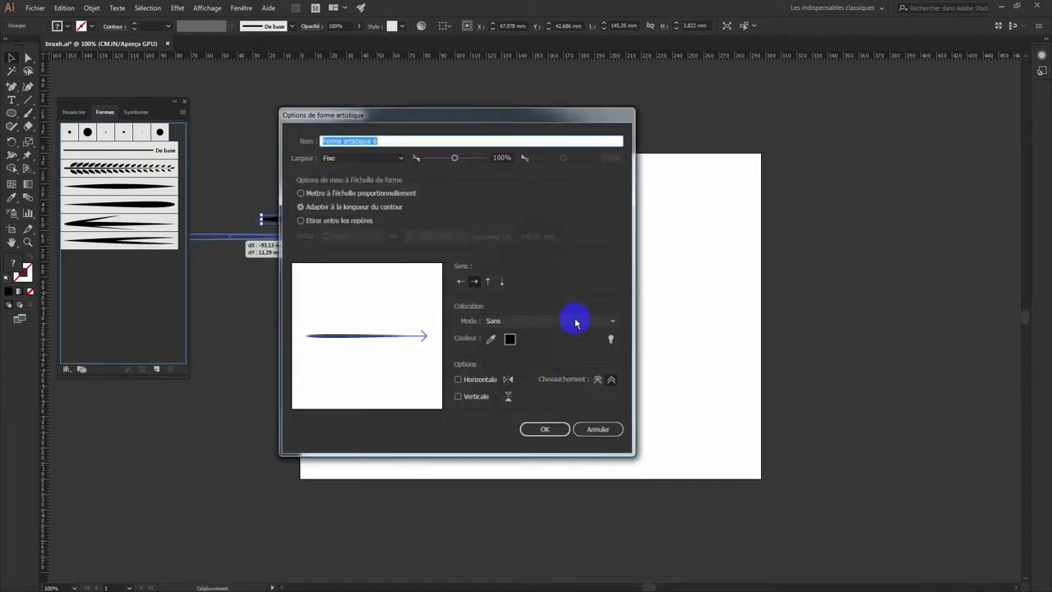
pyautogui.click(608, 321)
pyautogui.click(503, 340)
pyautogui.click(531, 425)
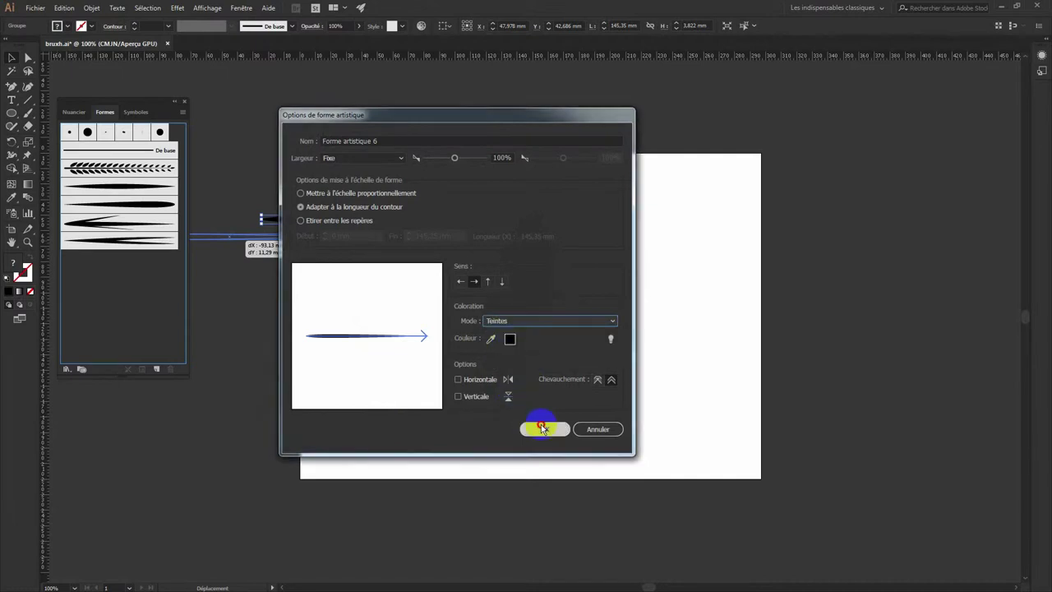
pyautogui.click(133, 218)
pyautogui.press('Delete')
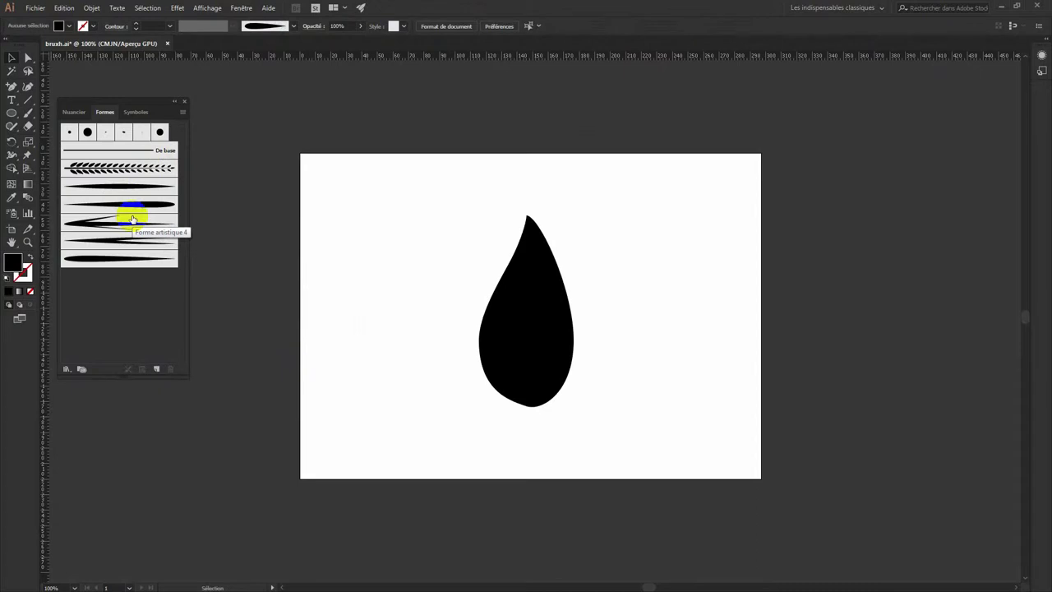
# Step: Choose the Paintbrush with the new brush and set the fill colour to white
pyautogui.click(31, 113)
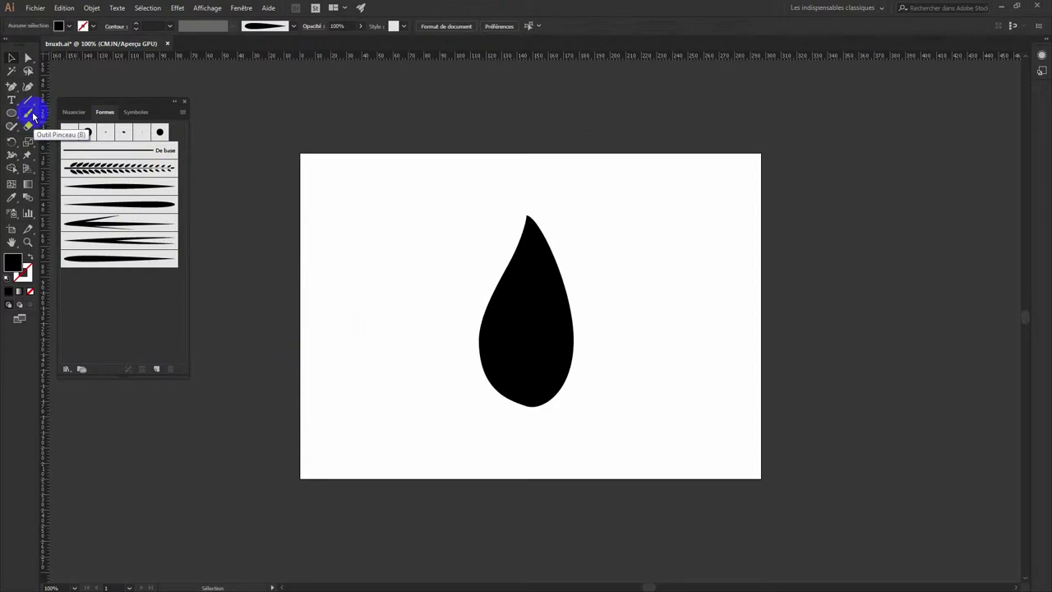
pyautogui.click(30, 113)
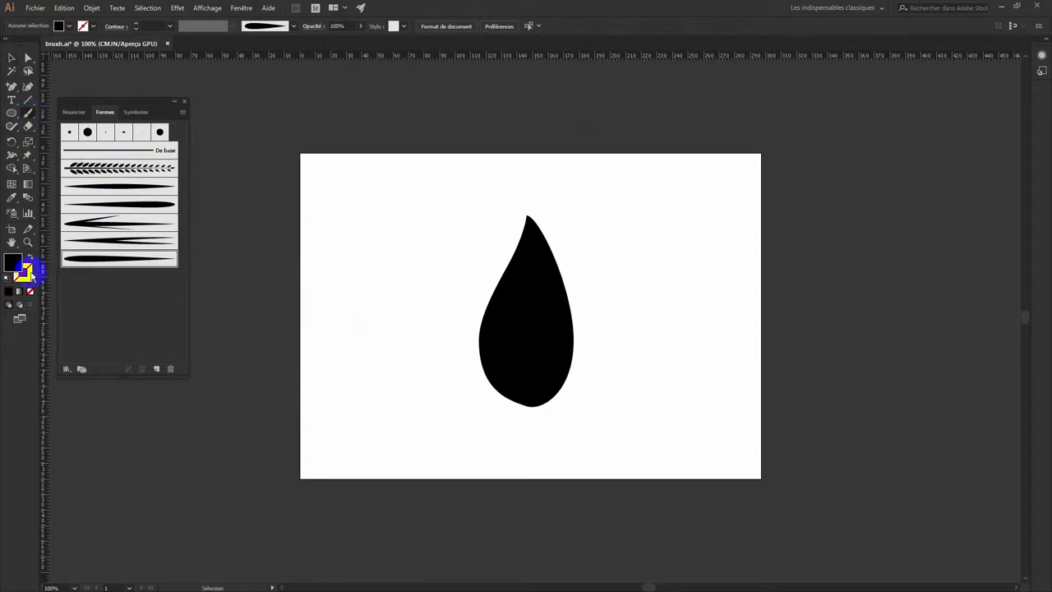
pyautogui.doubleClick(14, 260)
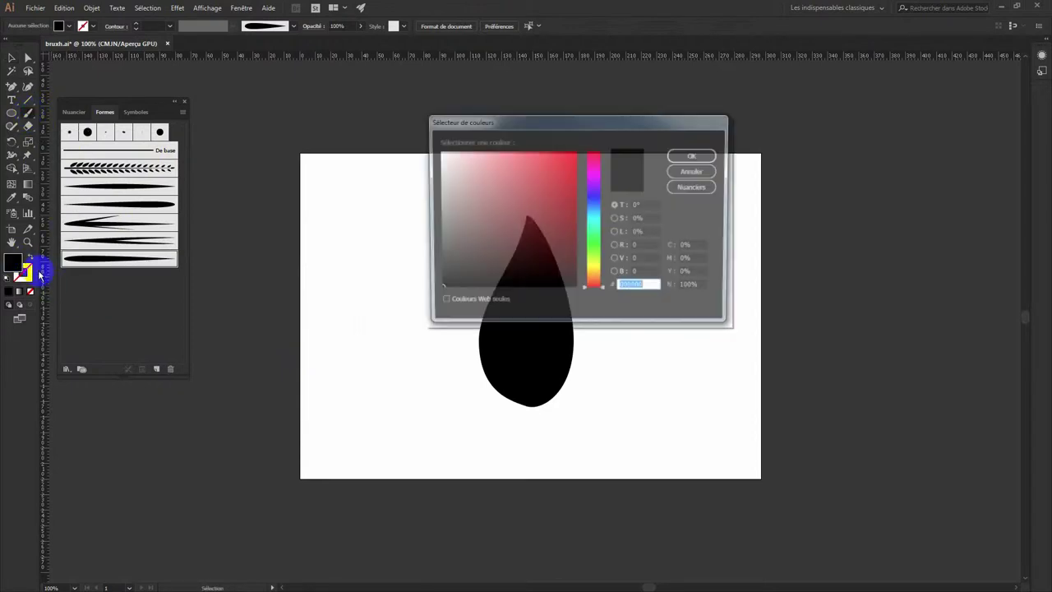
pyautogui.moveTo(444, 161); pyautogui.dragTo(440, 153)
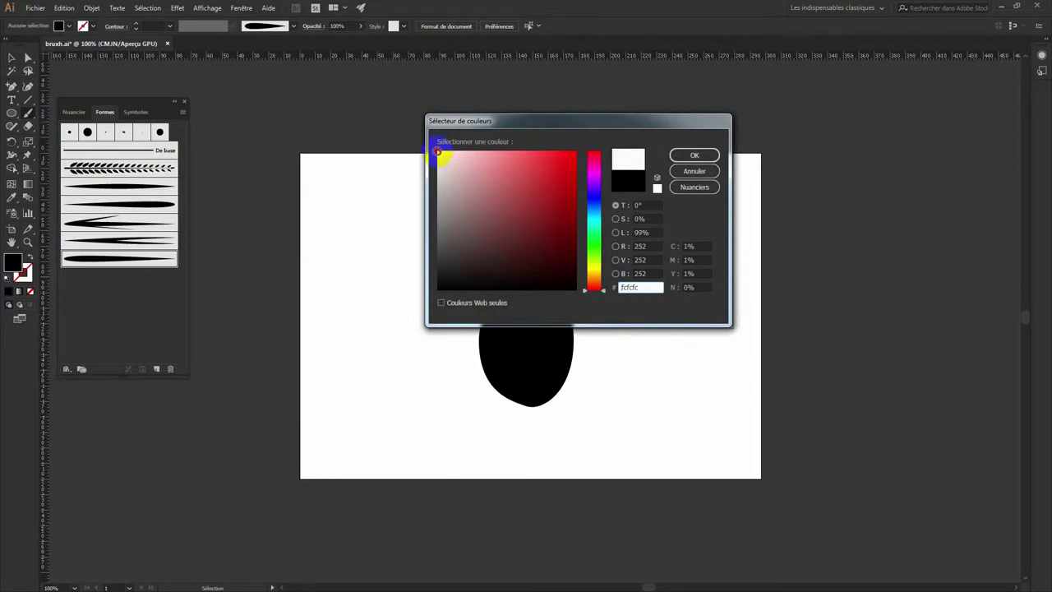
pyautogui.click(692, 157)
# Step: Paint a central vein from the leaf's base up to its tip
pyautogui.moveTo(532, 403)
pyautogui.mouseDown()
pyautogui.moveTo(523, 413)
pyautogui.moveTo(536, 408)
pyautogui.mouseUp()
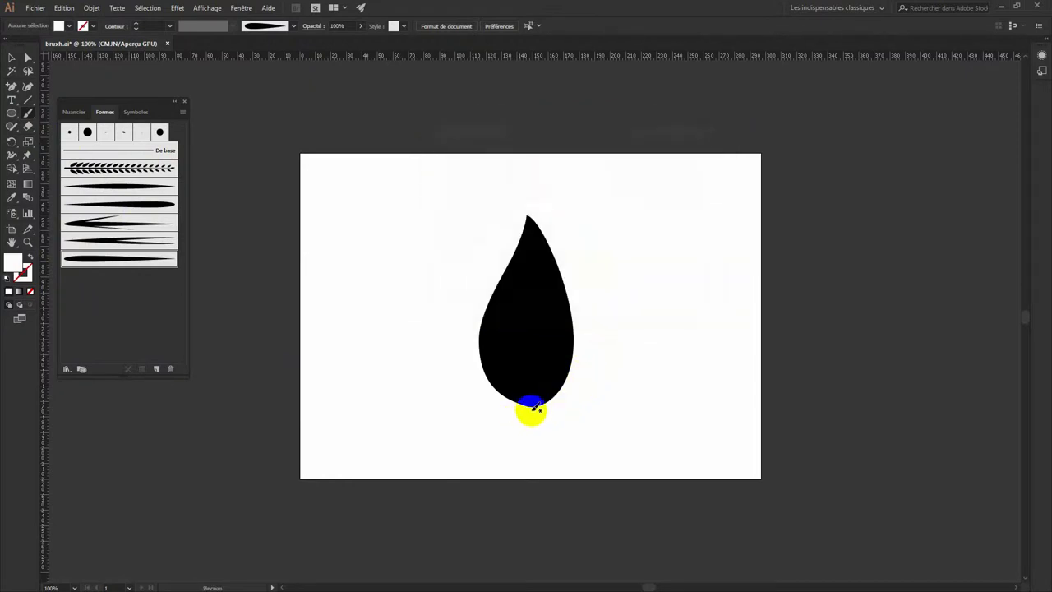
pyautogui.moveTo(532, 408); pyautogui.dragTo(522, 226)
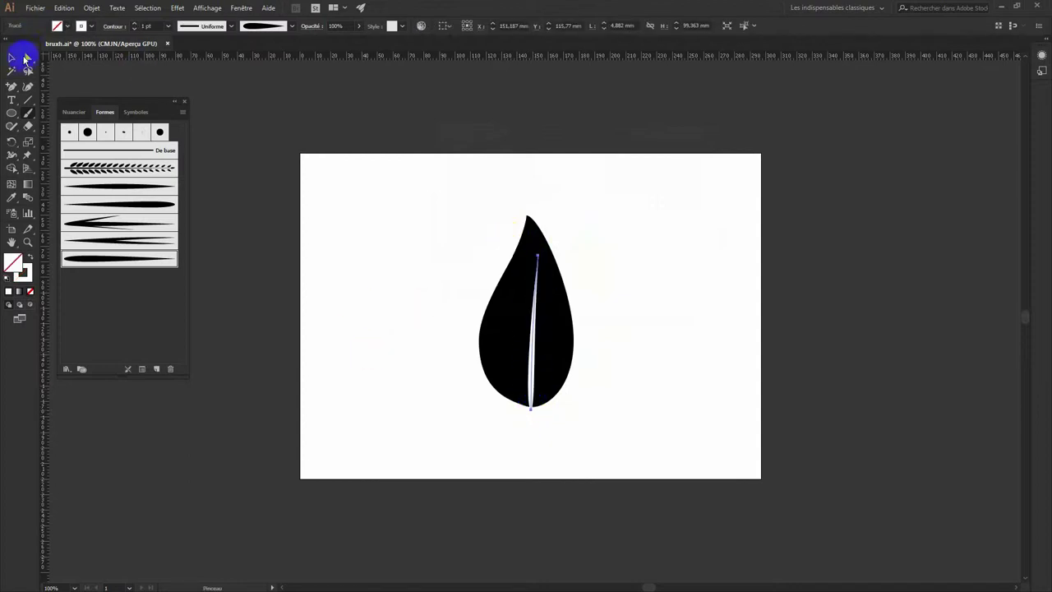
pyautogui.click(12, 58)
pyautogui.click(351, 368)
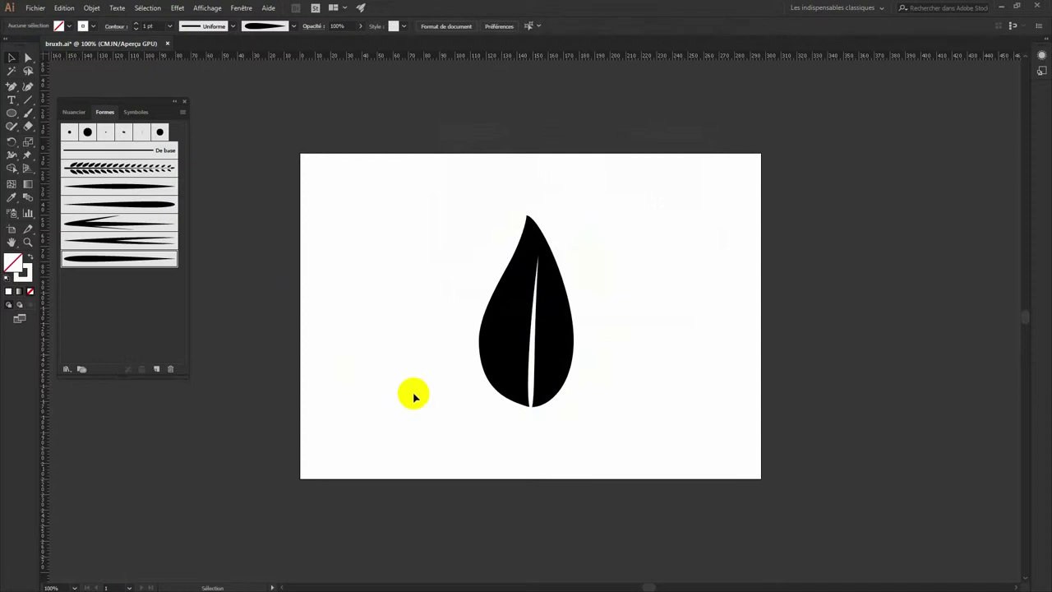
# Step: Paint two side veins off the central vein and nudge the lower-right one upward
pyautogui.click(30, 120)
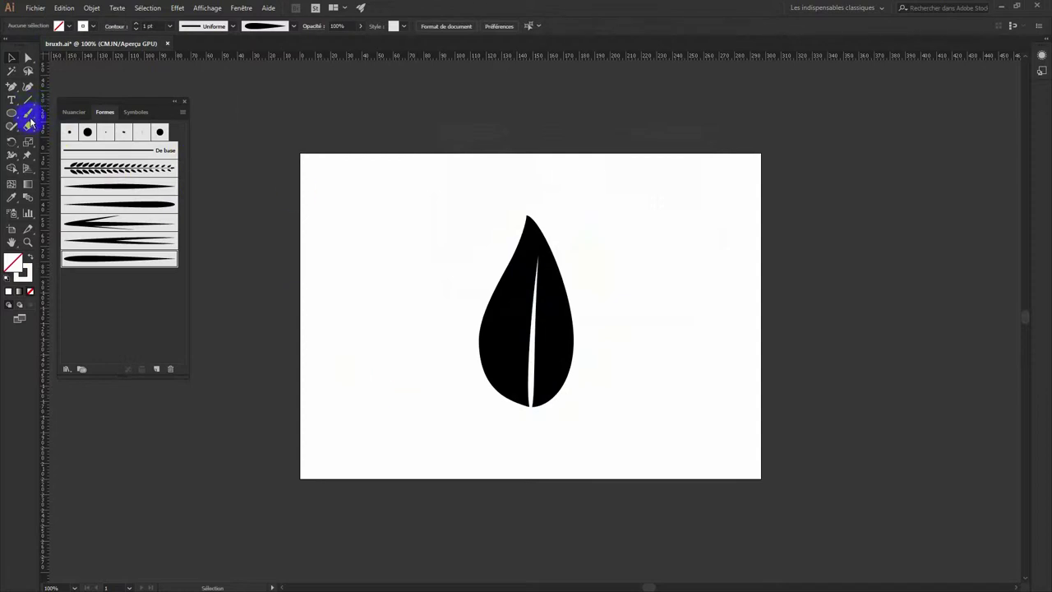
pyautogui.moveTo(561, 383)
pyautogui.mouseDown()
pyautogui.moveTo(516, 374)
pyautogui.moveTo(503, 327)
pyautogui.moveTo(527, 240)
pyautogui.mouseUp()
pyautogui.moveTo(594, 358)
pyautogui.mouseDown()
pyautogui.moveTo(555, 387)
pyautogui.moveTo(545, 374)
pyautogui.moveTo(556, 336)
pyautogui.moveTo(545, 317)
pyautogui.moveTo(550, 294)
pyautogui.mouseUp()
pyautogui.click(11, 57)
pyautogui.moveTo(544, 370); pyautogui.dragTo(542, 363)
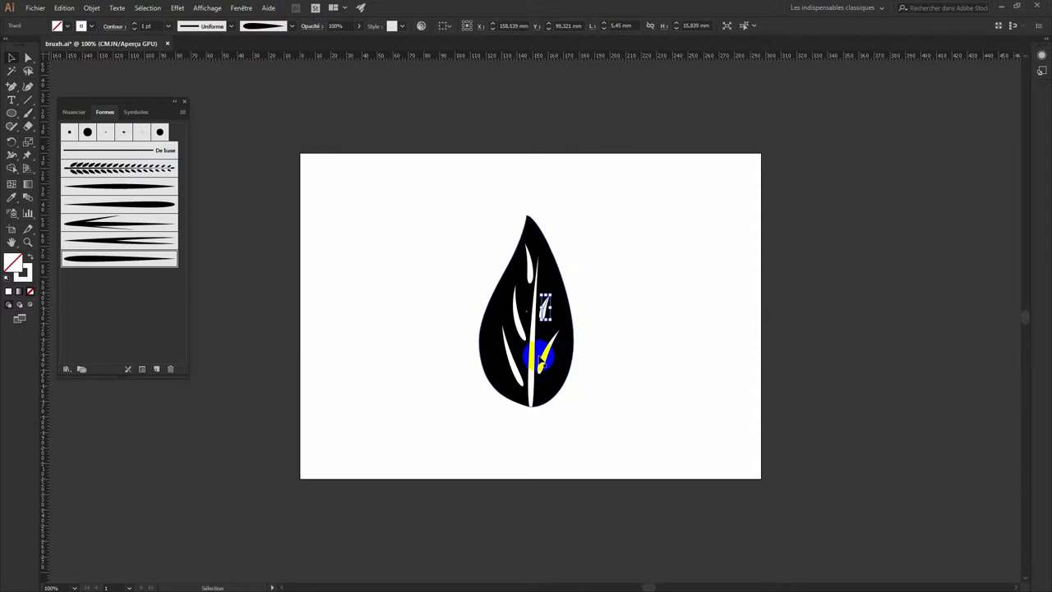
# Step: Shift-select all the veins and thin their stroke weight to 0.5 pt
pyautogui.keyDown('shift'); pyautogui.click(543, 365); pyautogui.keyUp('shift')
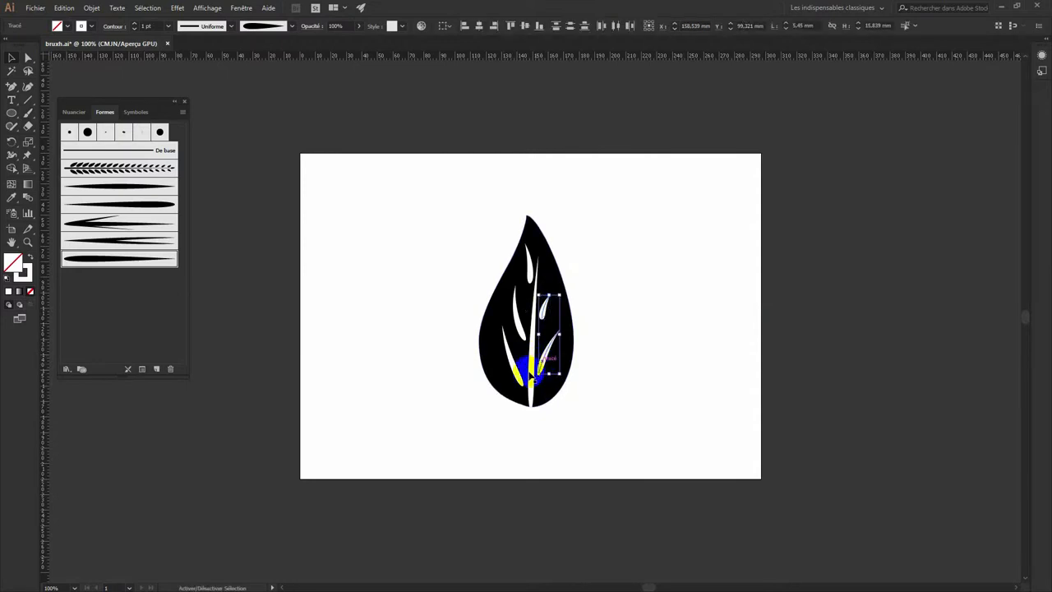
pyautogui.keyDown('shift'); pyautogui.click(520, 377); pyautogui.keyUp('shift')
pyautogui.keyDown('shift'); pyautogui.click(512, 331); pyautogui.keyUp('shift')
pyautogui.keyDown('shift'); pyautogui.click(518, 259); pyautogui.keyUp('shift')
pyautogui.keyDown('shift'); pyautogui.click(559, 335); pyautogui.keyUp('shift')
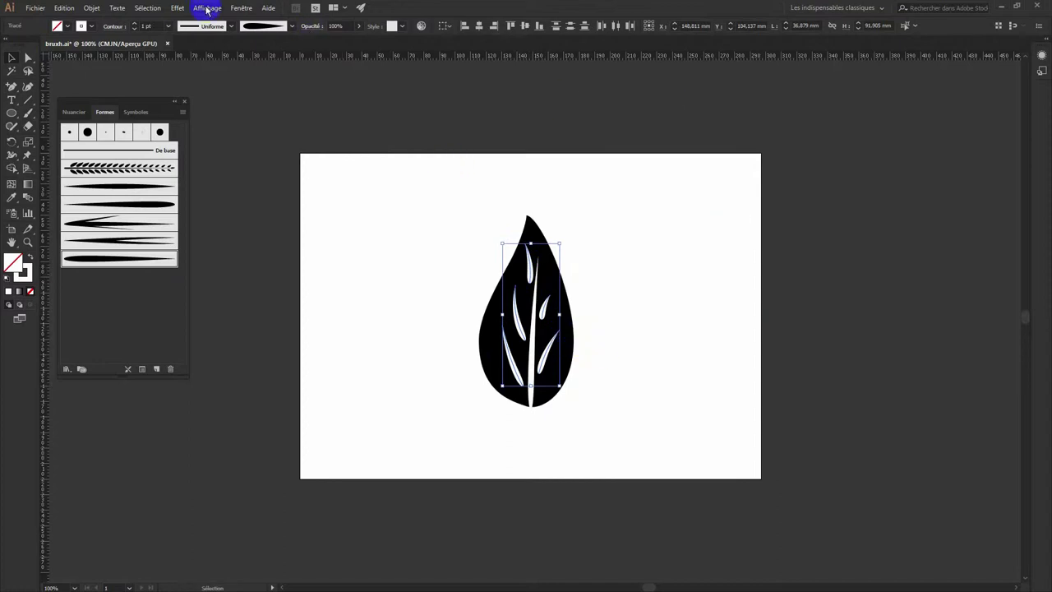
pyautogui.click(134, 30)
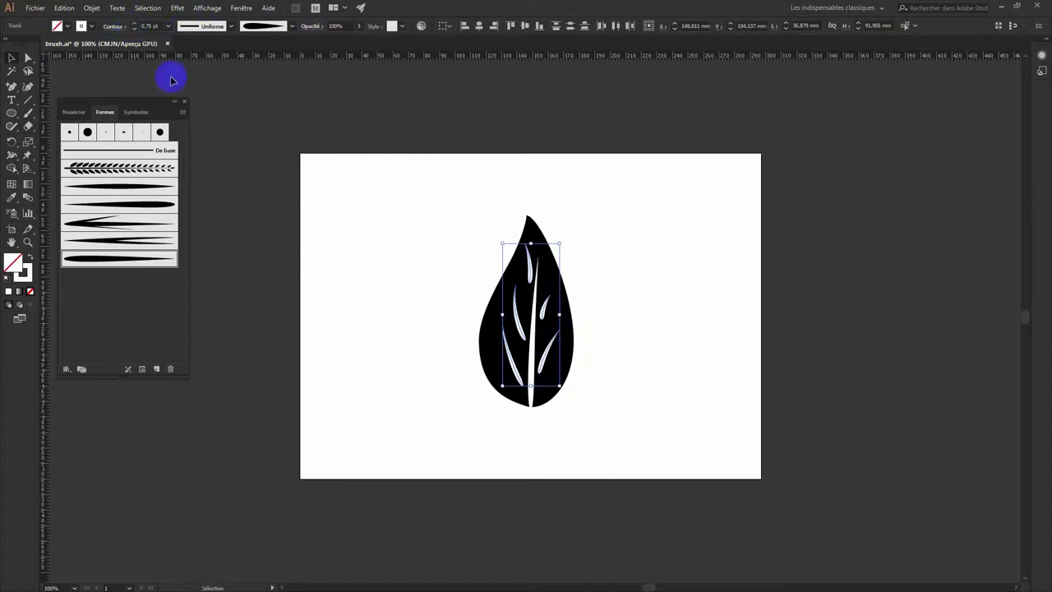
pyautogui.click(134, 29)
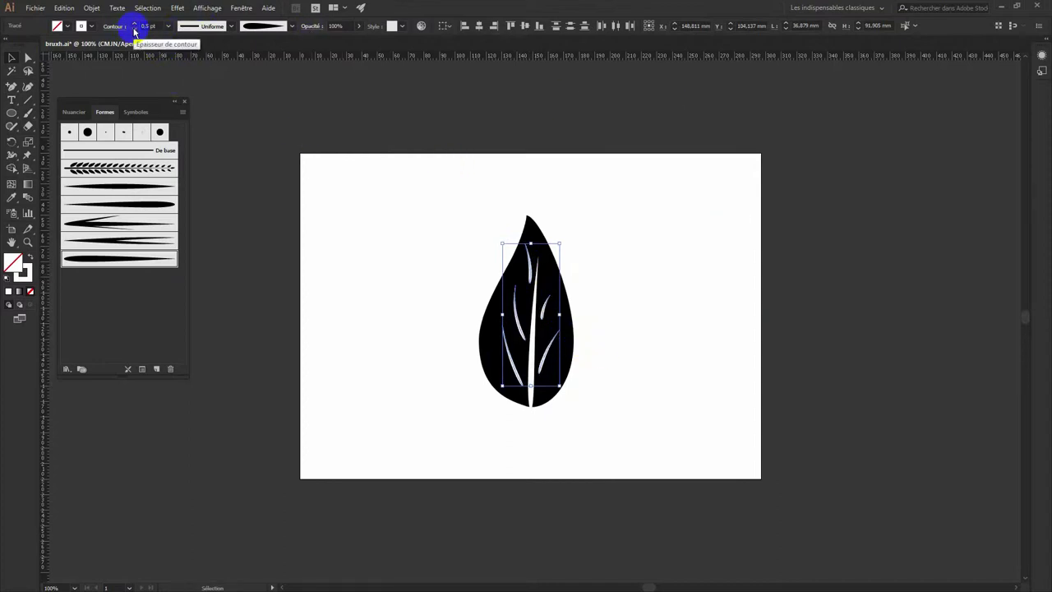
# Step: Rotate the small upper vein to a slightly steeper angle
pyautogui.click(349, 86)
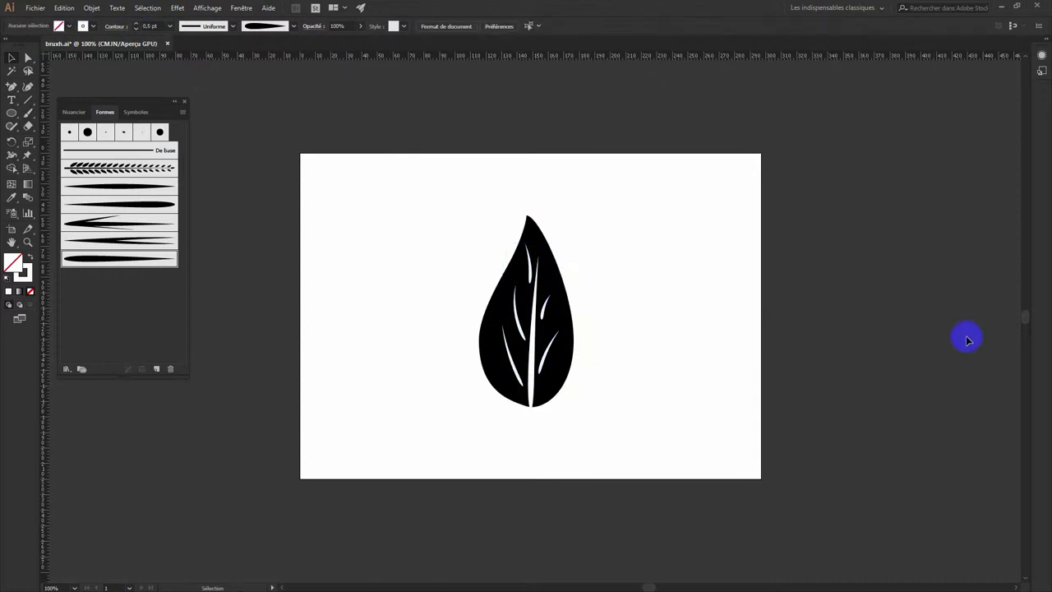
pyautogui.click(532, 281)
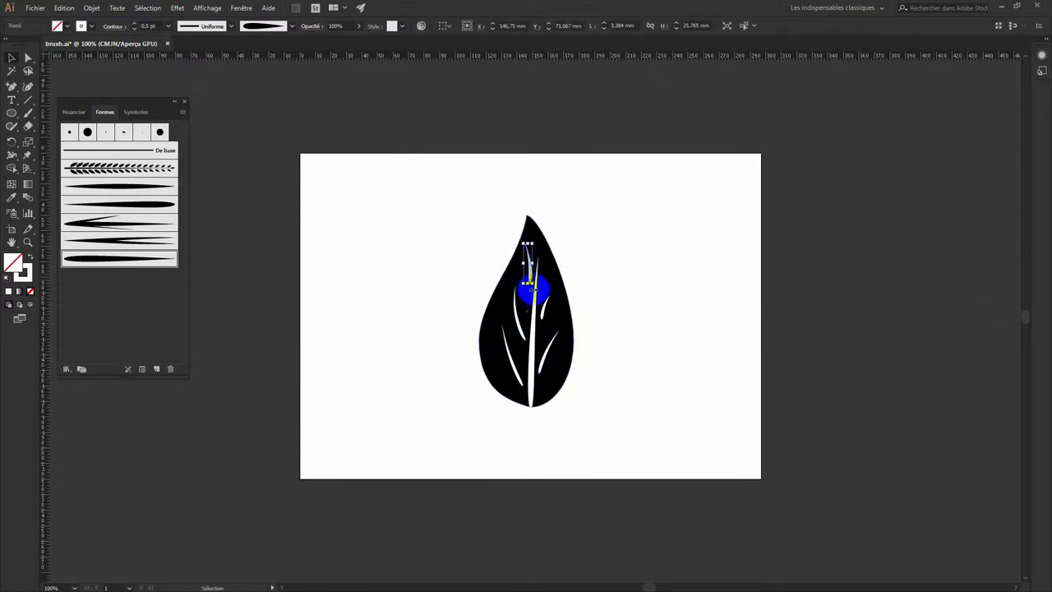
pyautogui.moveTo(535, 286); pyautogui.dragTo(539, 283)
pyautogui.moveTo(539, 281); pyautogui.dragTo(545, 277)
pyautogui.click(714, 343)
# Step: Reshape the upper-left vein's length and angle, then select all veins together
pyautogui.moveTo(566, 306); pyautogui.dragTo(534, 275)
pyautogui.click(534, 257)
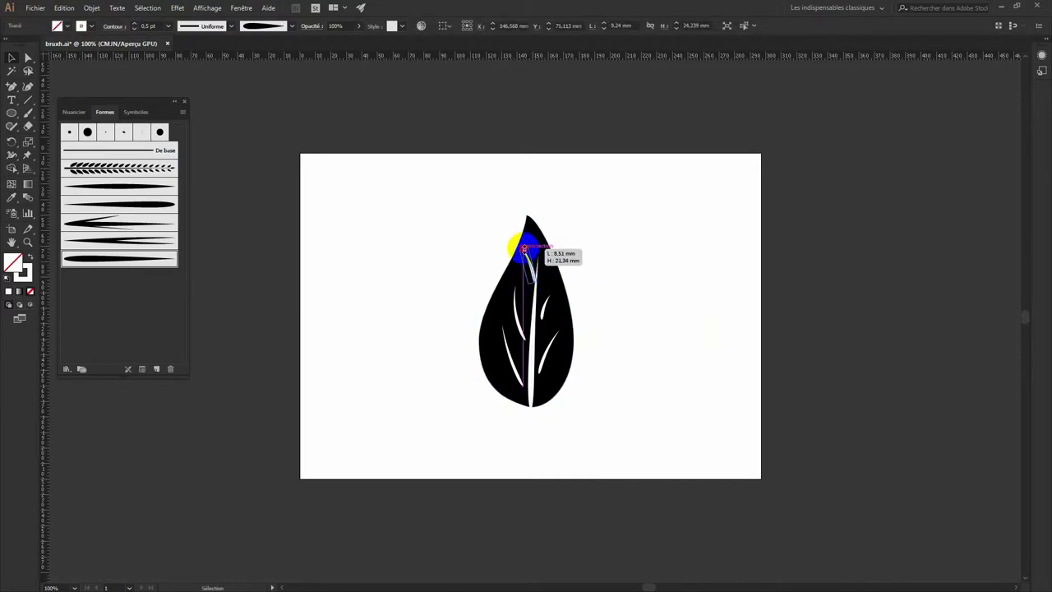
pyautogui.moveTo(523, 245); pyautogui.dragTo(561, 278)
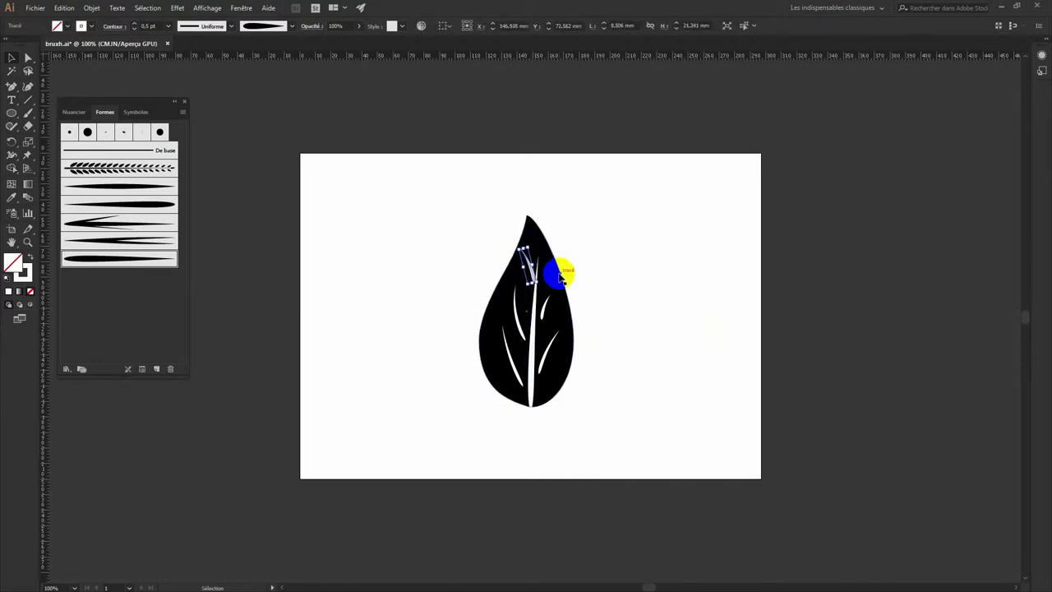
pyautogui.click(649, 306)
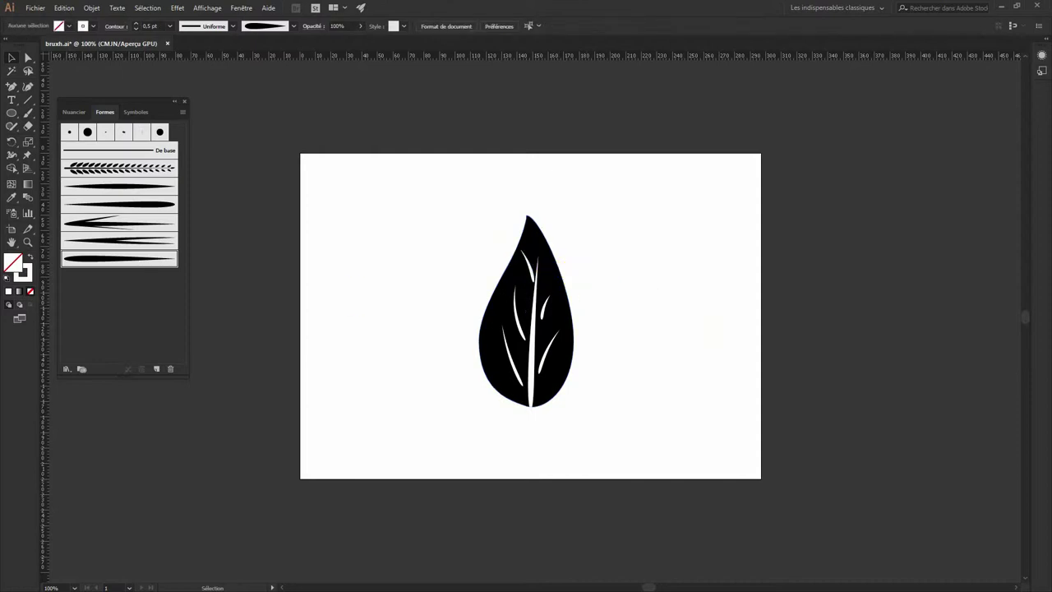
pyautogui.moveTo(459, 208)
pyautogui.mouseDown()
pyautogui.moveTo(492, 323)
pyautogui.moveTo(606, 417)
pyautogui.mouseUp()
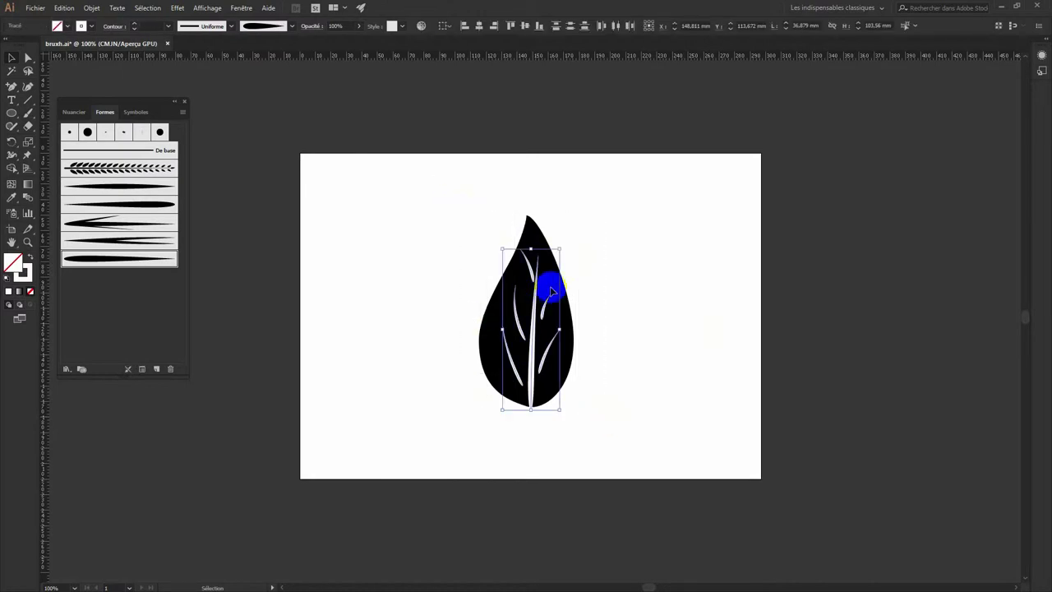
# Step: Expand the vein strokes into white-filled shapes with Objet > Décomposer l'aspect and open Pathfinder
pyautogui.click(95, 8)
pyautogui.click(102, 10)
pyautogui.click(107, 12)
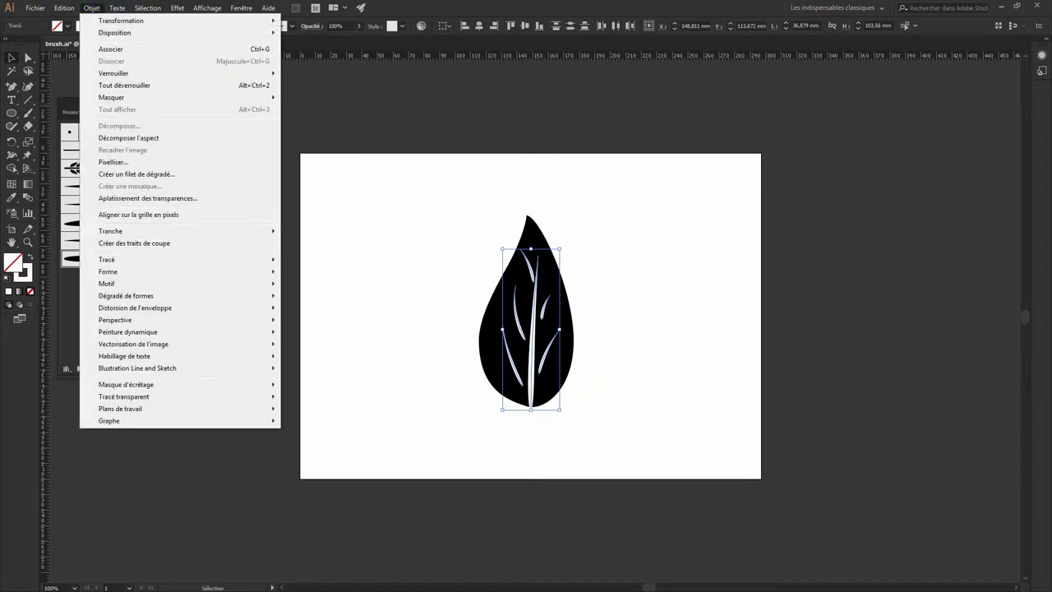
pyautogui.click(131, 138)
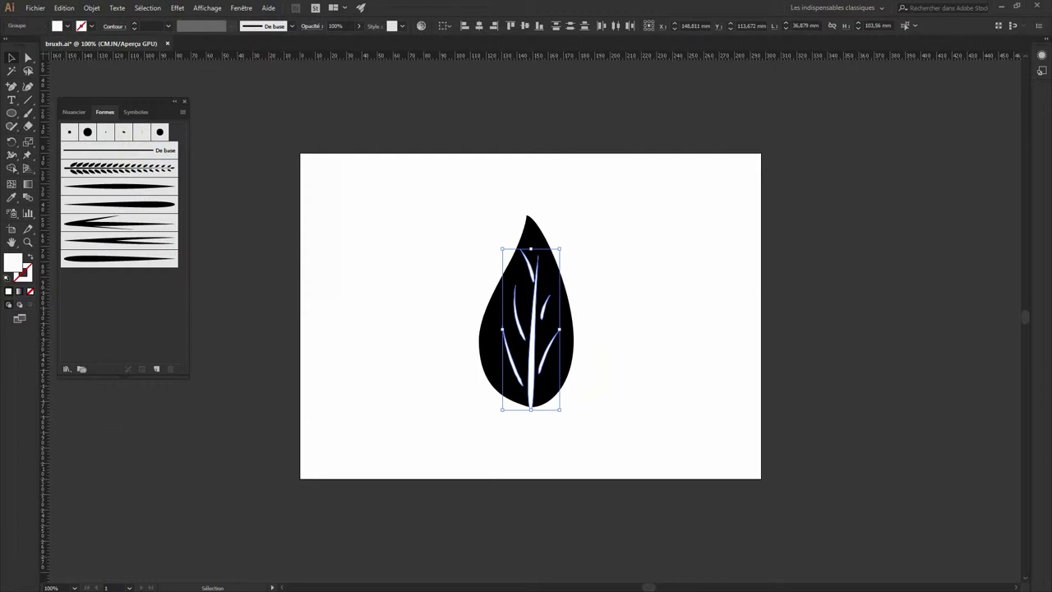
pyautogui.hotkey('ctrl', 'shift', 'F9')
pyautogui.moveTo(355, 191); pyautogui.dragTo(375, 154)
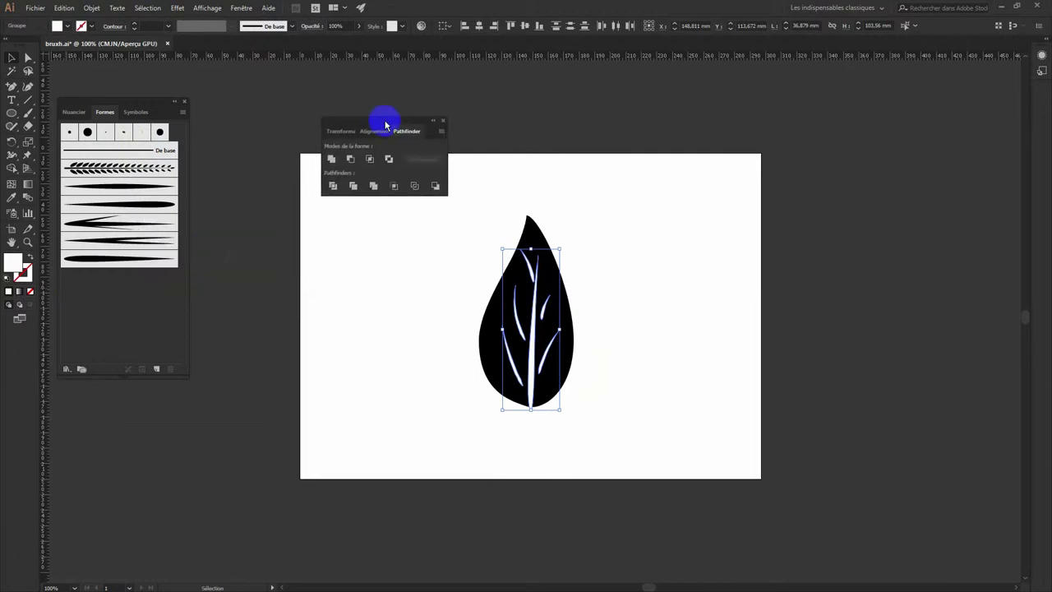
# Step: Select the leaf with its veins and apply Pathfinder Soustraction (Minus Front)
pyautogui.moveTo(416, 304); pyautogui.dragTo(646, 397)
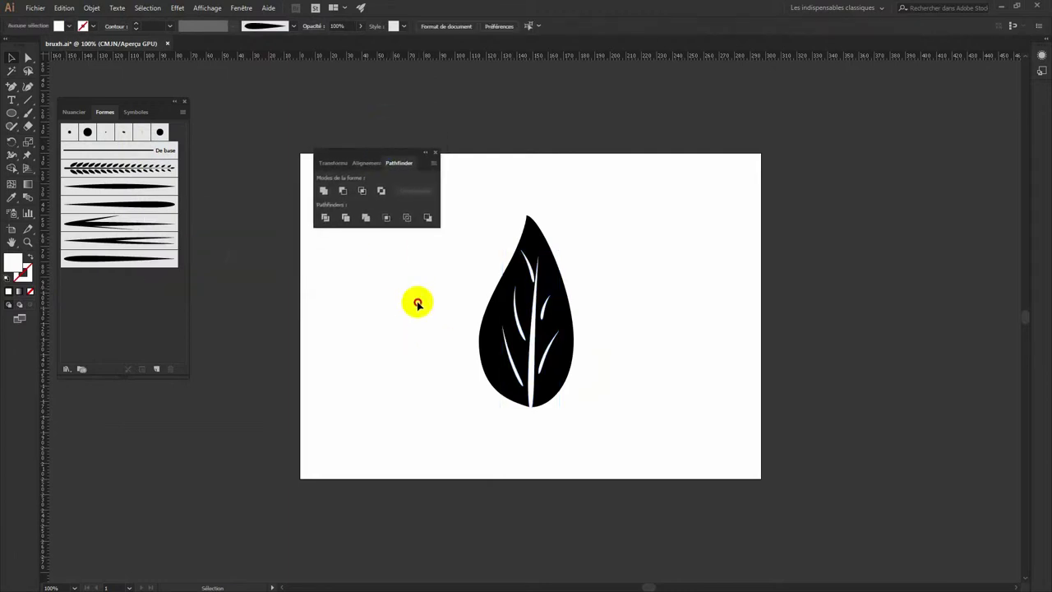
pyautogui.click(342, 190)
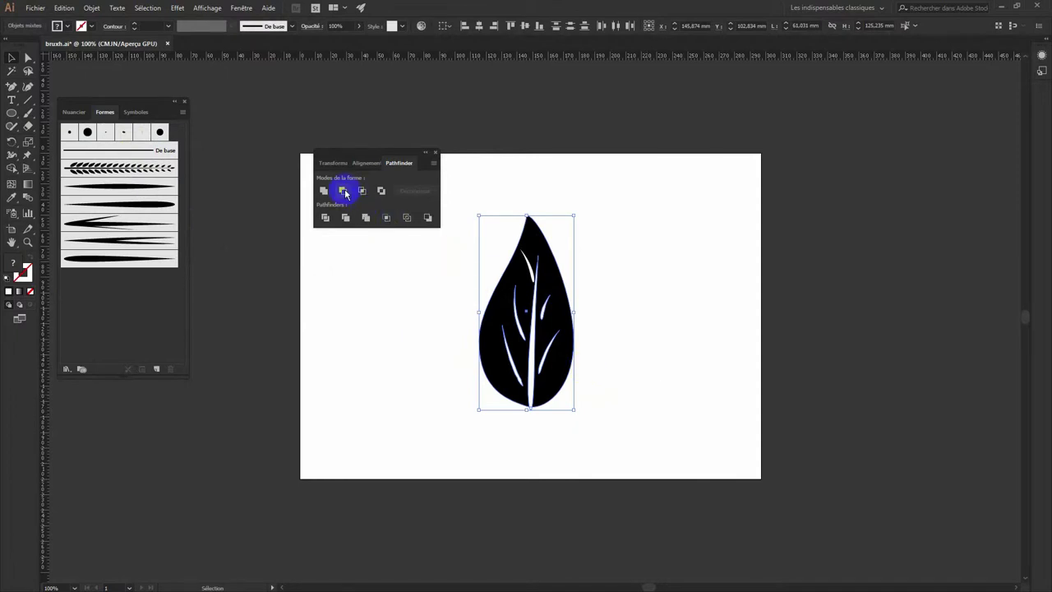
pyautogui.click(411, 304)
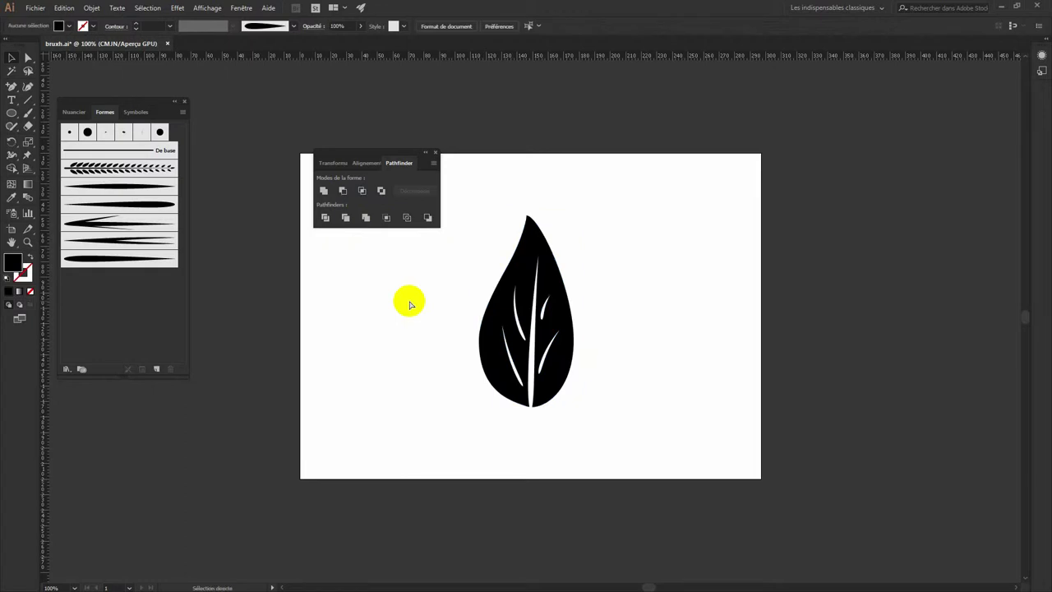
pyautogui.hotkey('ctrl', 'a')
pyautogui.press('v')
pyautogui.click(575, 291)
# Step: Reselect the whole leaf and all veins and apply Soustraction again to cut the veins out
pyautogui.click(534, 271)
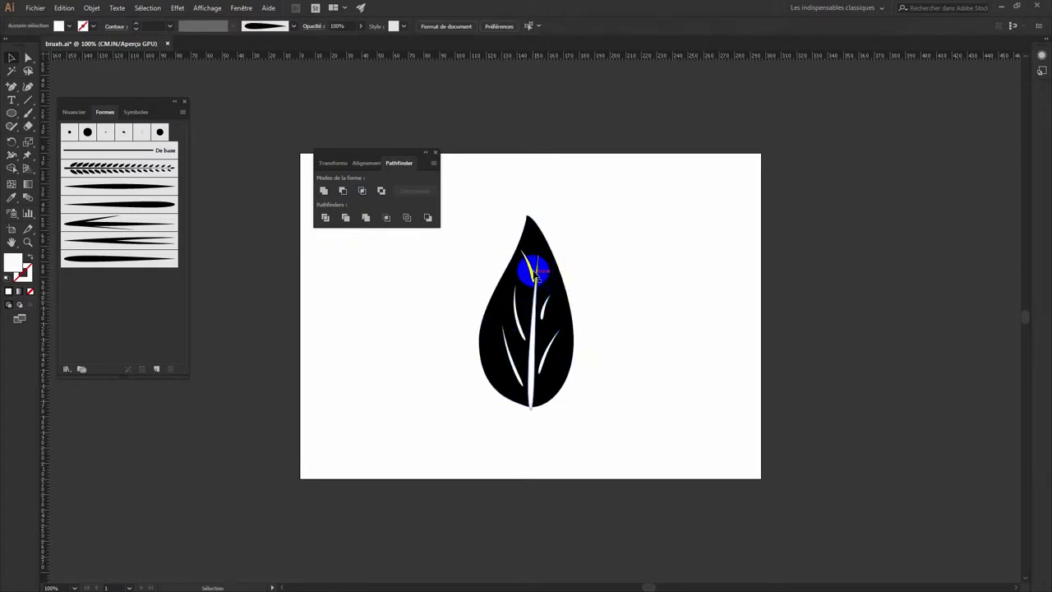
pyautogui.click(91, 7)
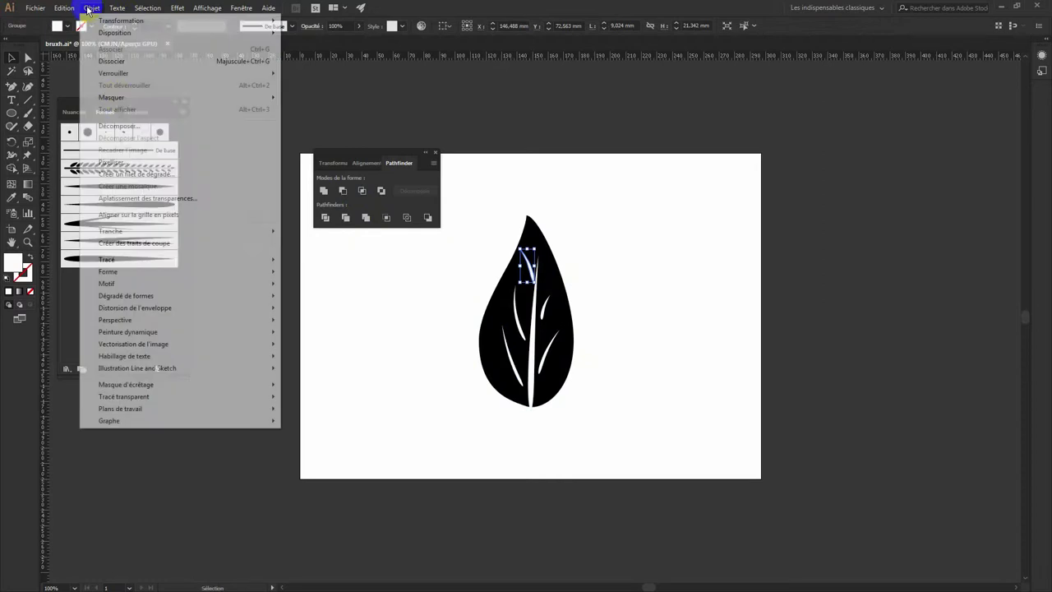
pyautogui.click(325, 302)
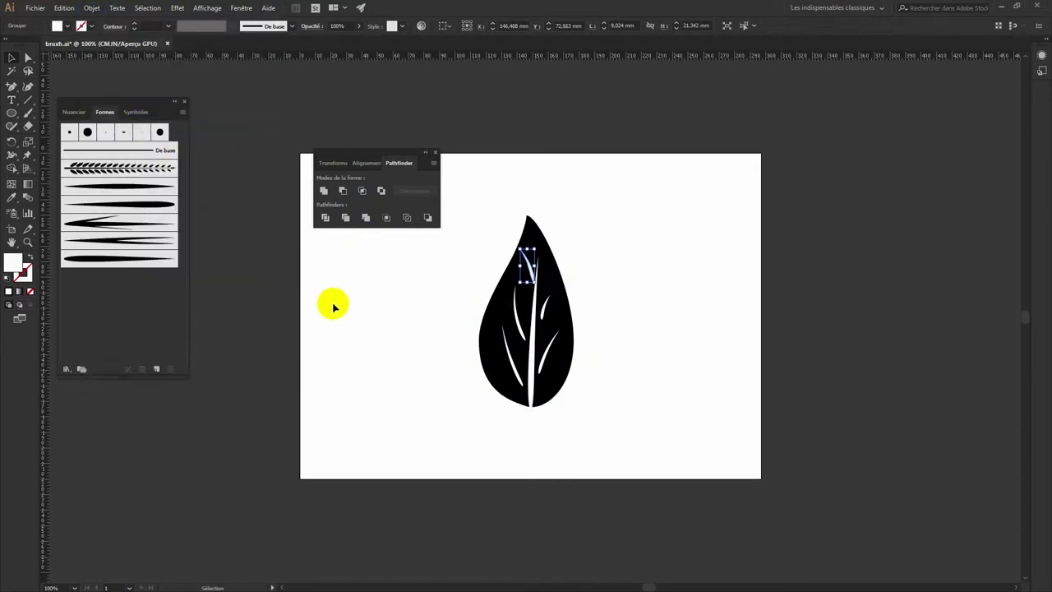
pyautogui.moveTo(501, 197); pyautogui.dragTo(645, 444)
pyautogui.click(343, 190)
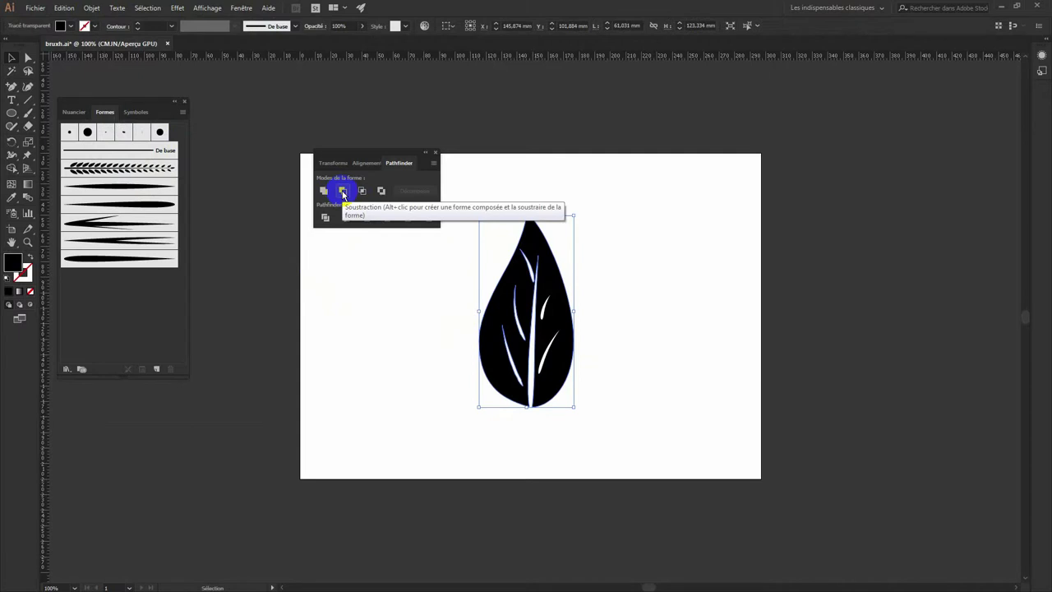
pyautogui.click(689, 354)
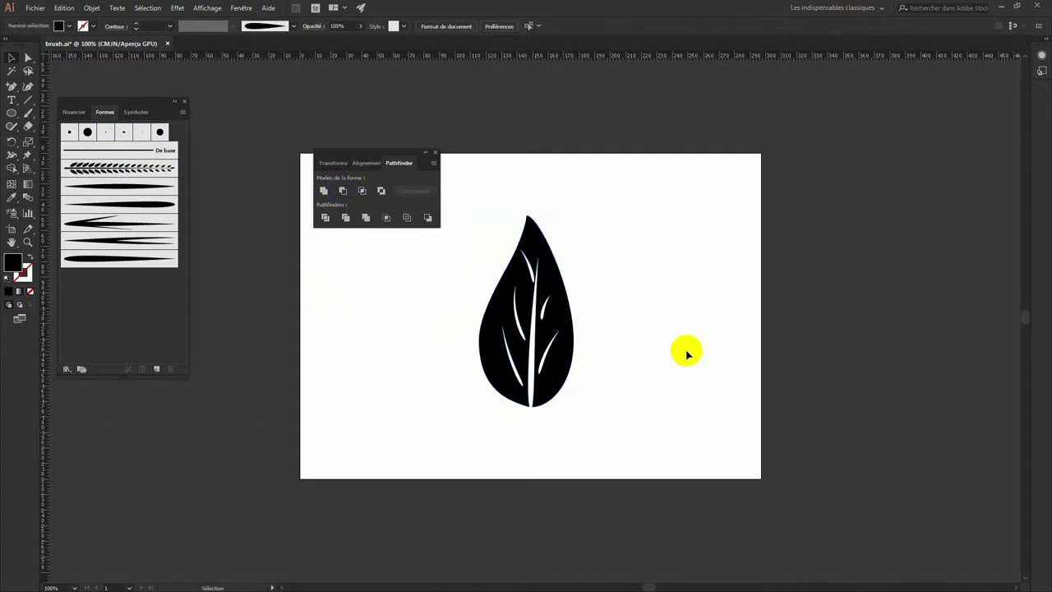
pyautogui.click(574, 326)
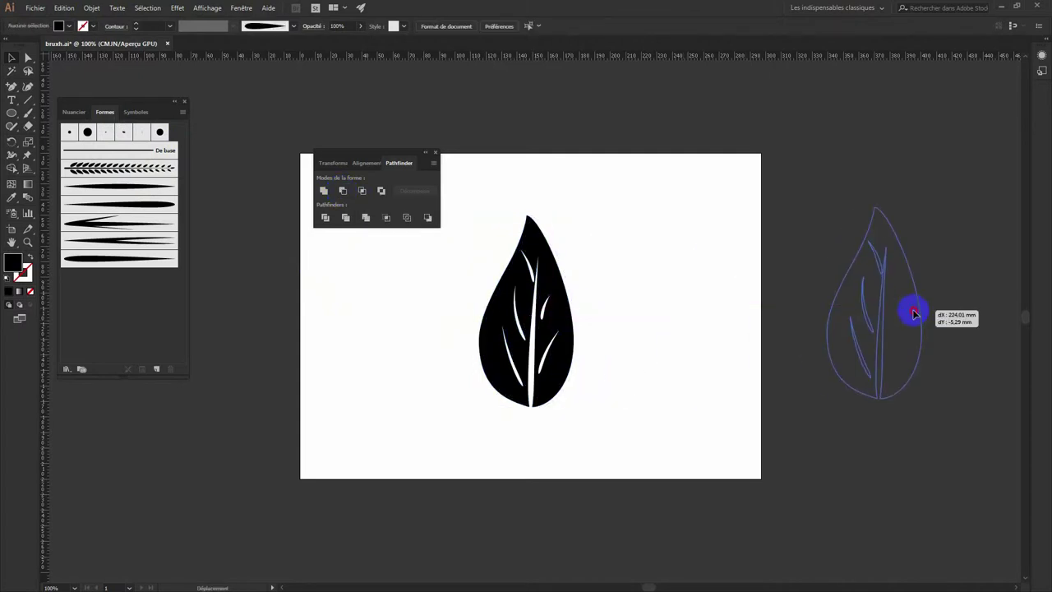
# Step: Try moving the leaf off the artboard to the right, then undo it back
pyautogui.moveTo(566, 321); pyautogui.dragTo(913, 312)
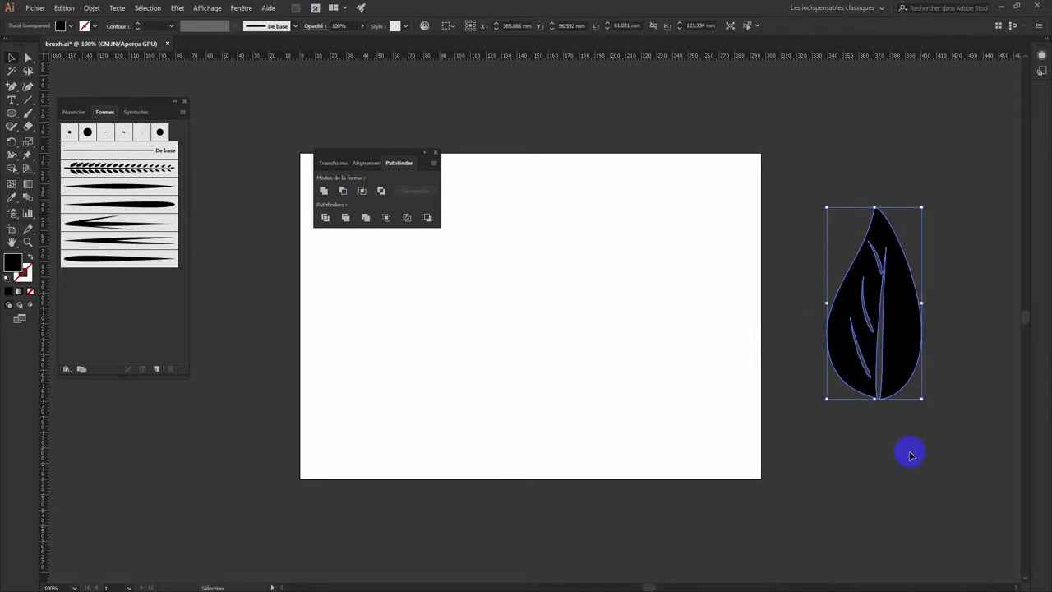
pyautogui.press('a')
pyautogui.press('v')
pyautogui.hotkey('ctrl', 'z')
pyautogui.click(685, 351)
# Step: Expand the two small remaining vein strokes into filled shapes with Objet > Décomposer
pyautogui.click(547, 364)
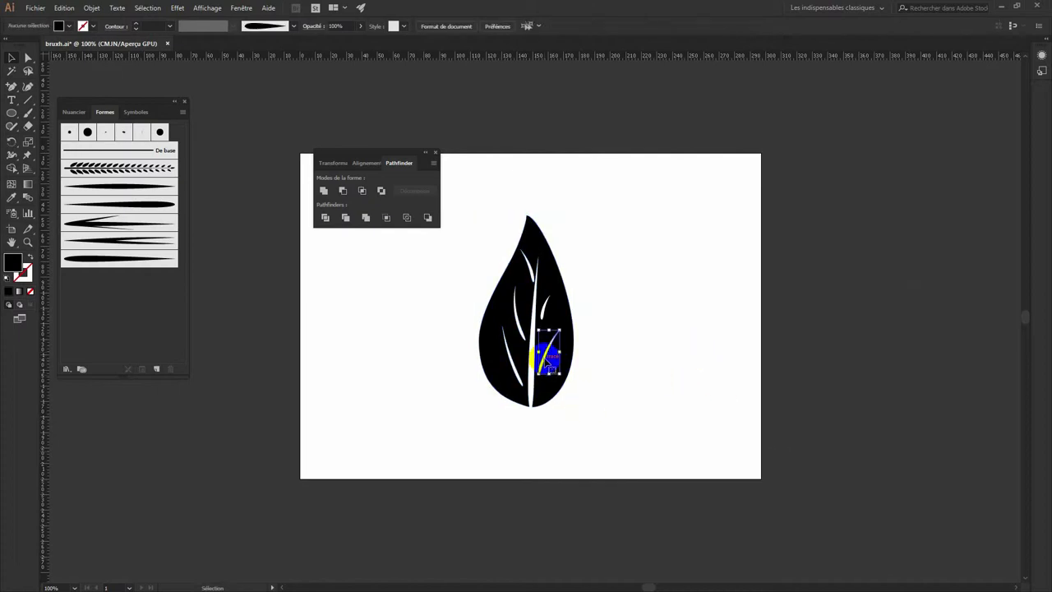
pyautogui.click(92, 8)
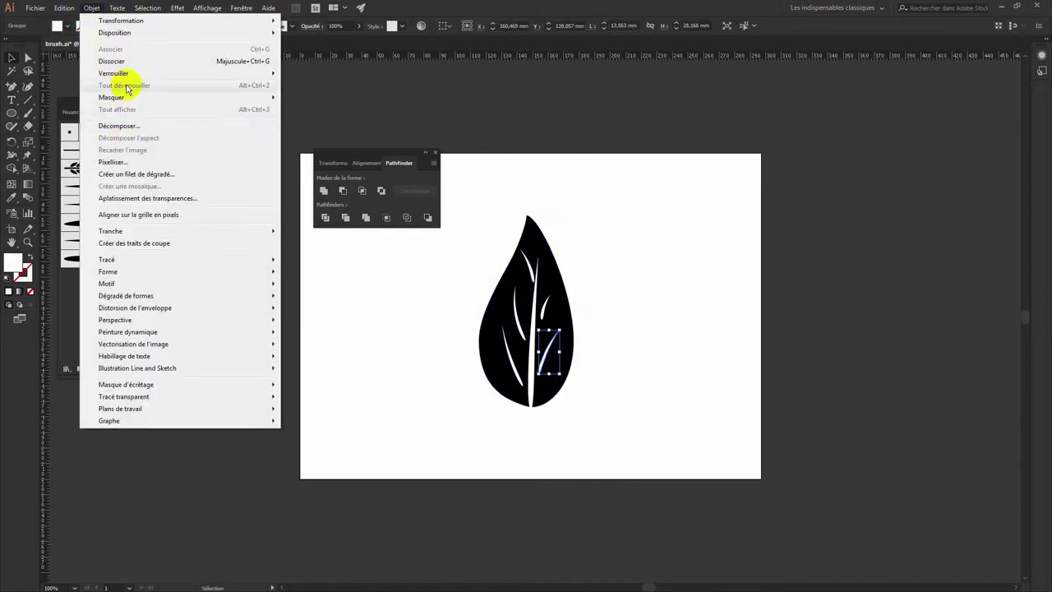
pyautogui.click(123, 125)
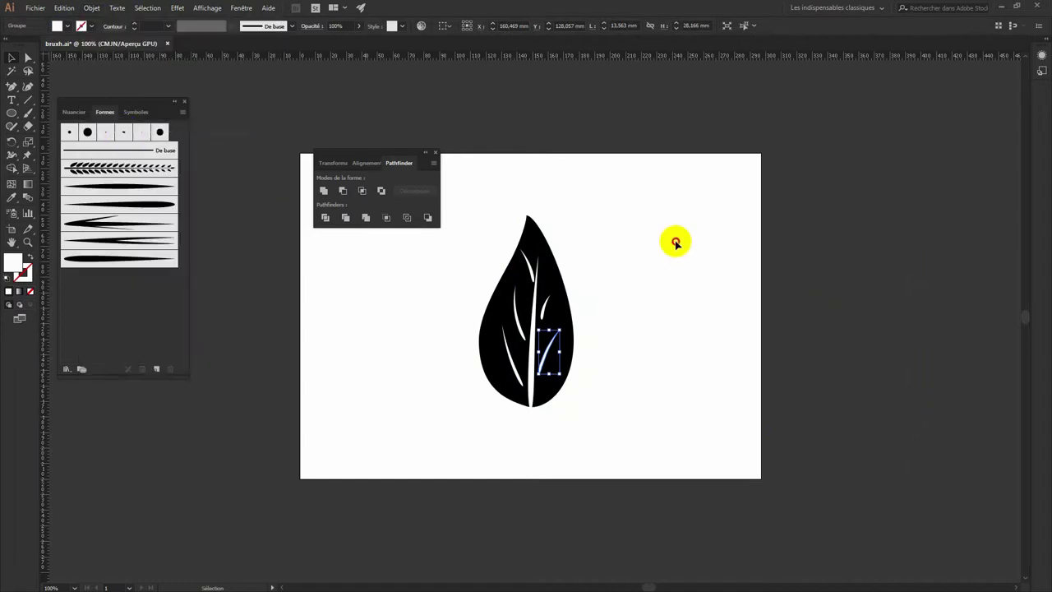
pyautogui.click(529, 301)
pyautogui.click(548, 316)
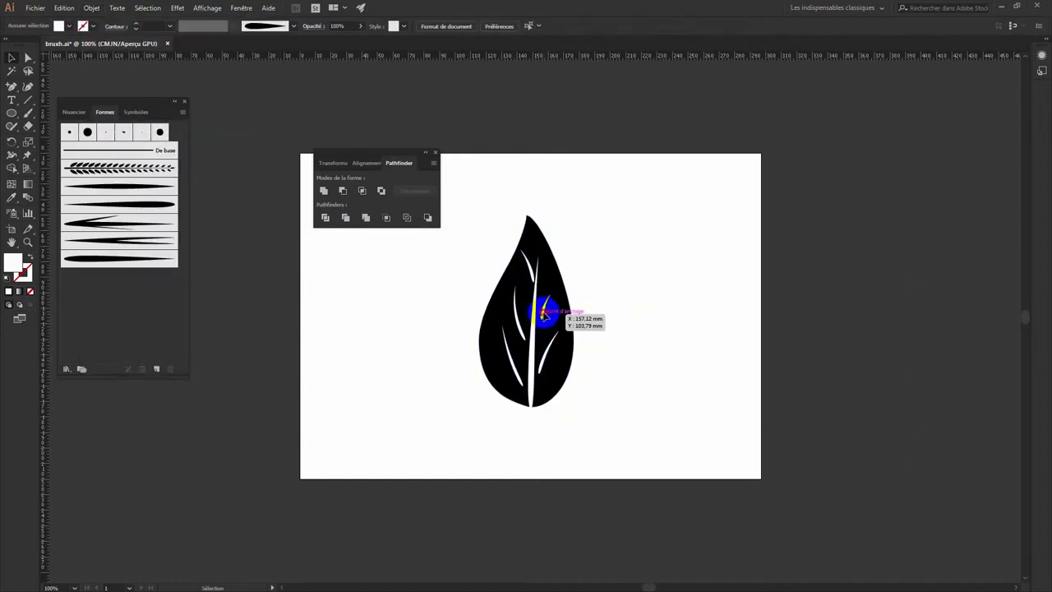
pyautogui.click(90, 8)
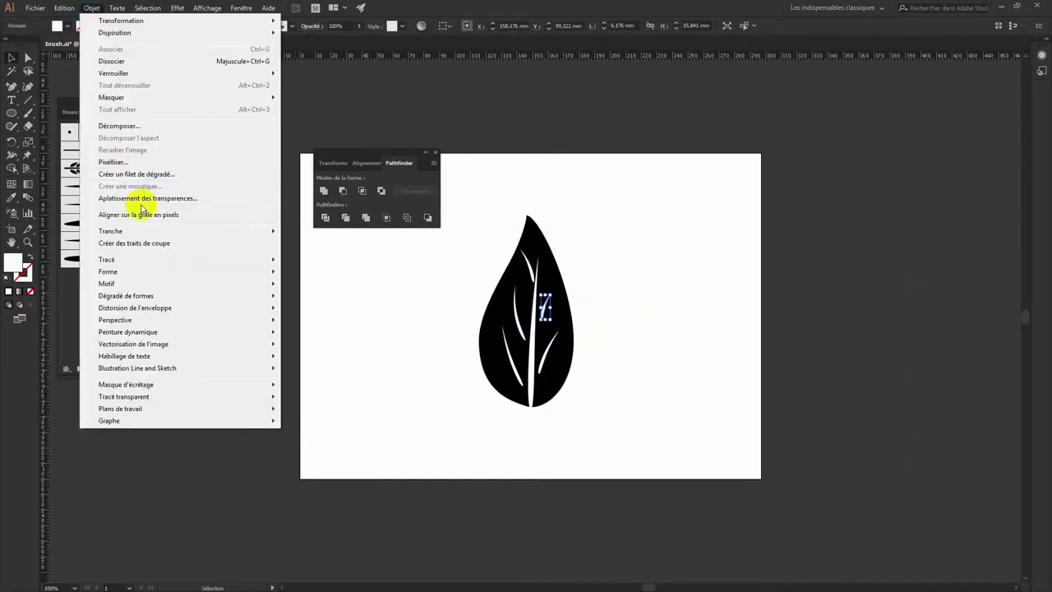
pyautogui.click(130, 126)
# Step: Unite the whole leaf into one shape in Pathfinder and move it onto the pasteboard at right
pyautogui.moveTo(491, 218); pyautogui.dragTo(618, 477)
pyautogui.click(343, 194)
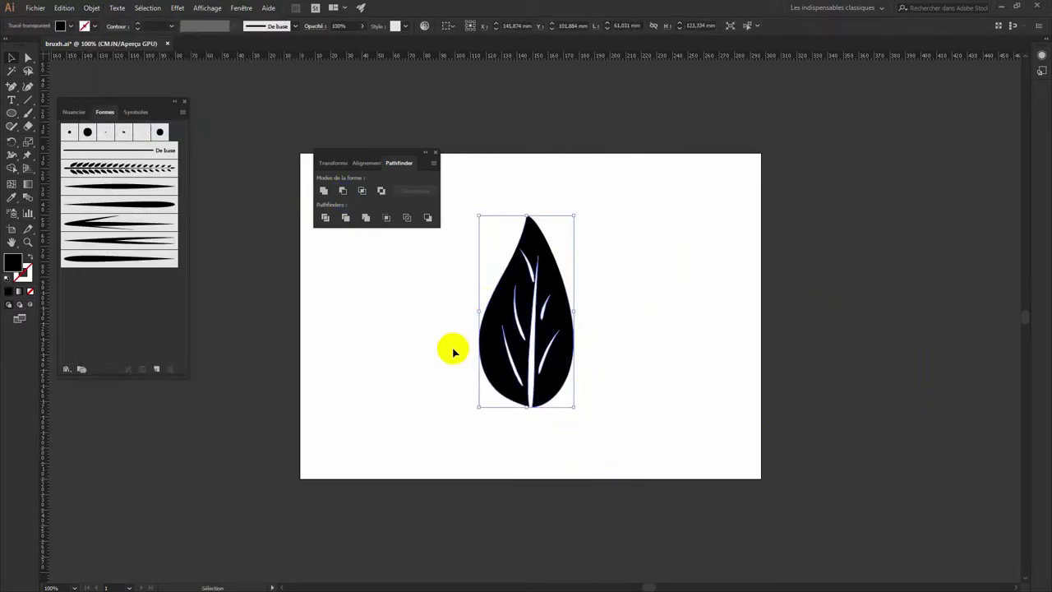
pyautogui.click(364, 211)
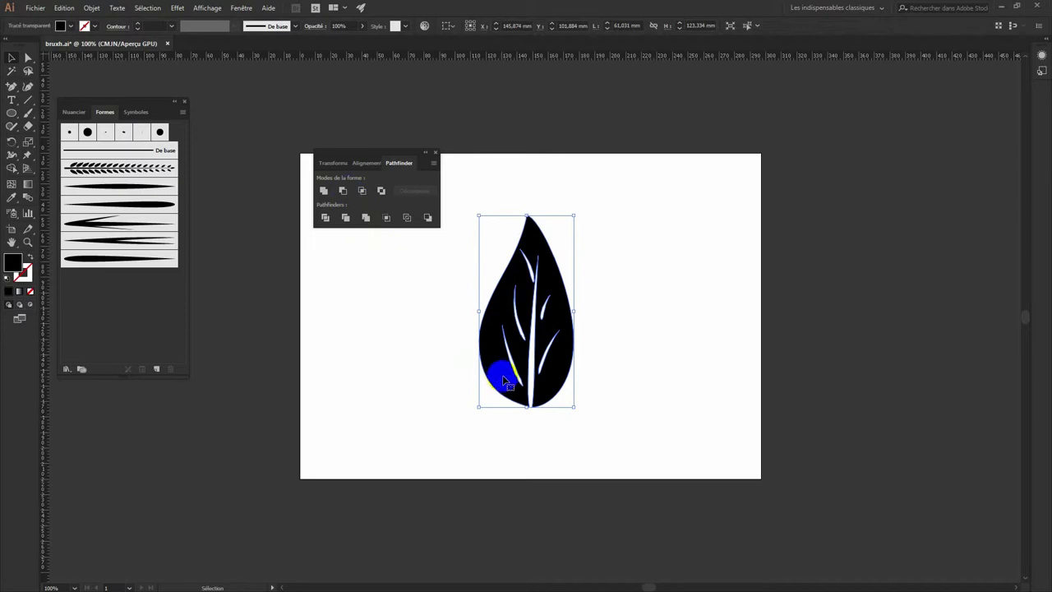
pyautogui.moveTo(493, 351); pyautogui.dragTo(836, 360)
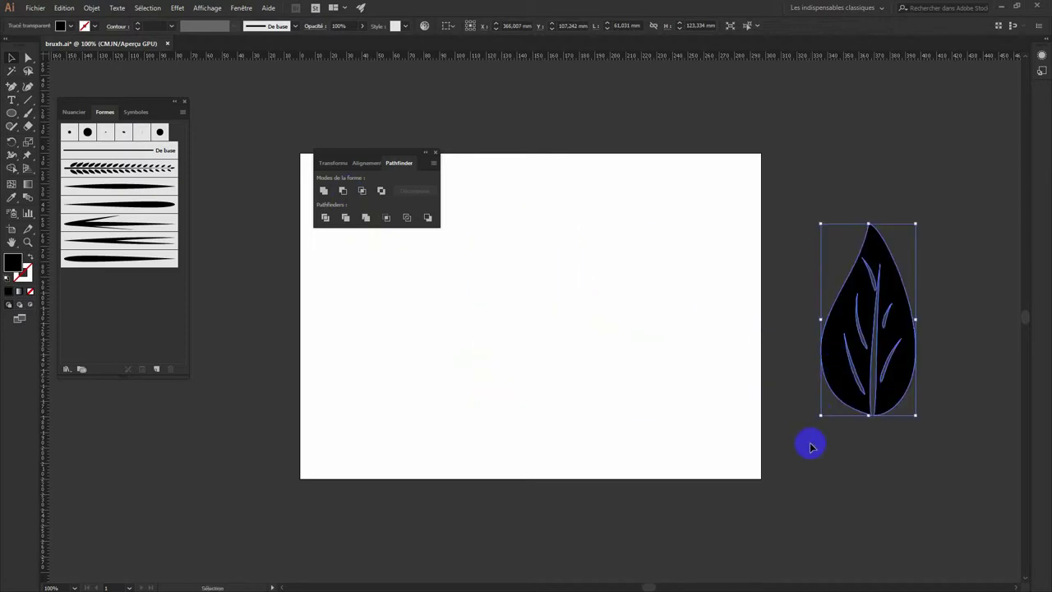
pyautogui.click(847, 474)
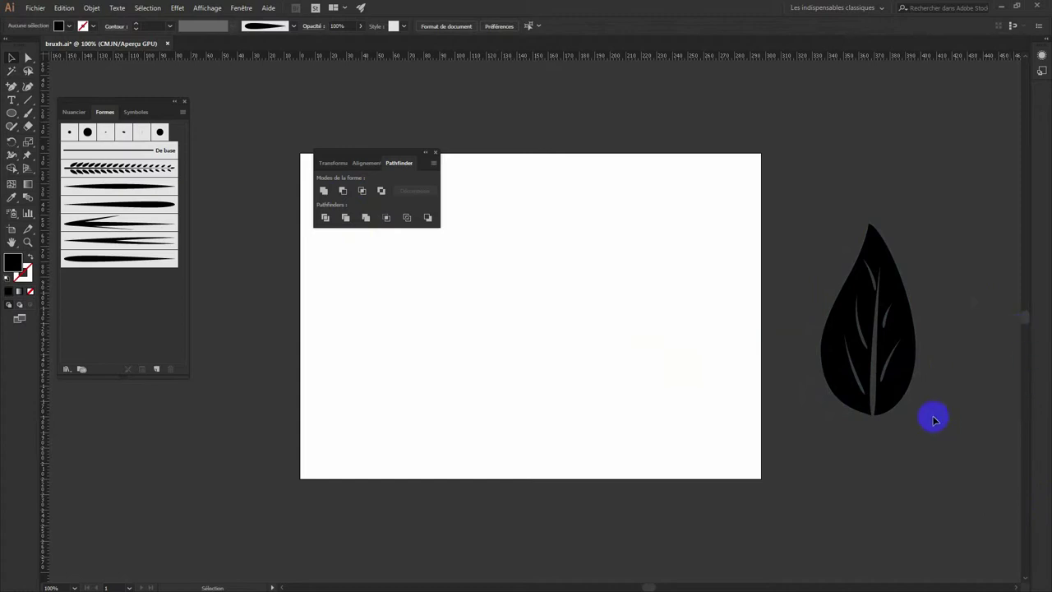
pyautogui.click(882, 395)
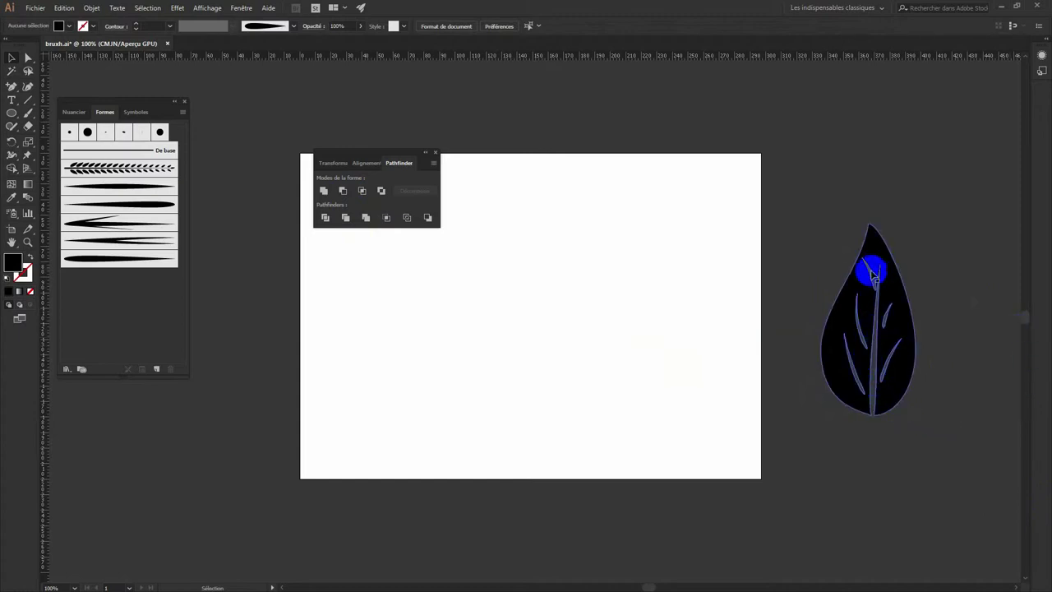
# Step: Bring the leaf back onto the artboard and scale it down
pyautogui.moveTo(858, 262)
pyautogui.mouseDown()
pyautogui.moveTo(719, 262)
pyautogui.moveTo(518, 236)
pyautogui.mouseUp()
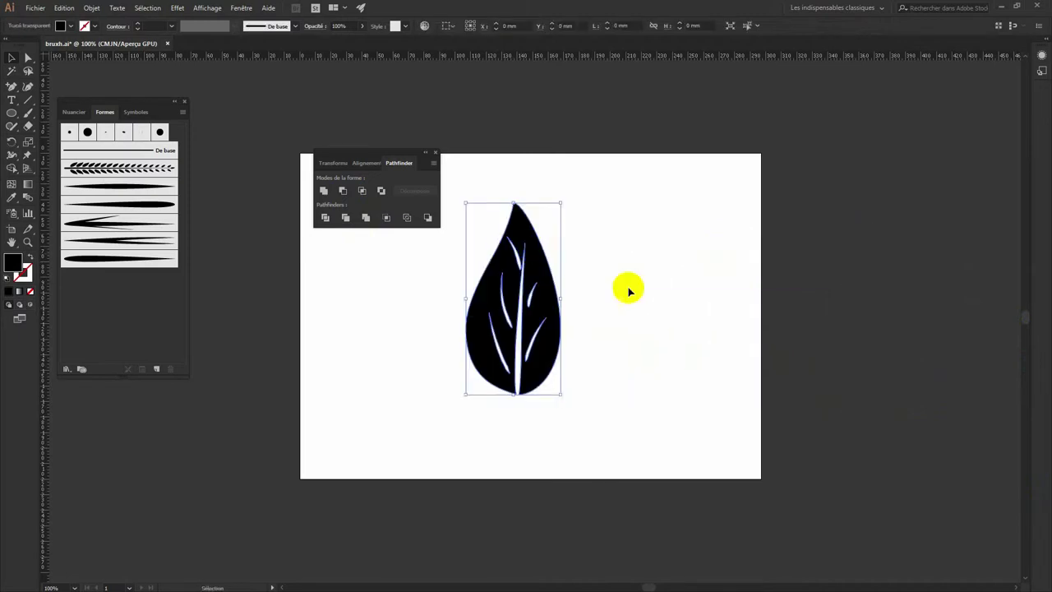
pyautogui.moveTo(557, 205); pyautogui.dragTo(501, 278)
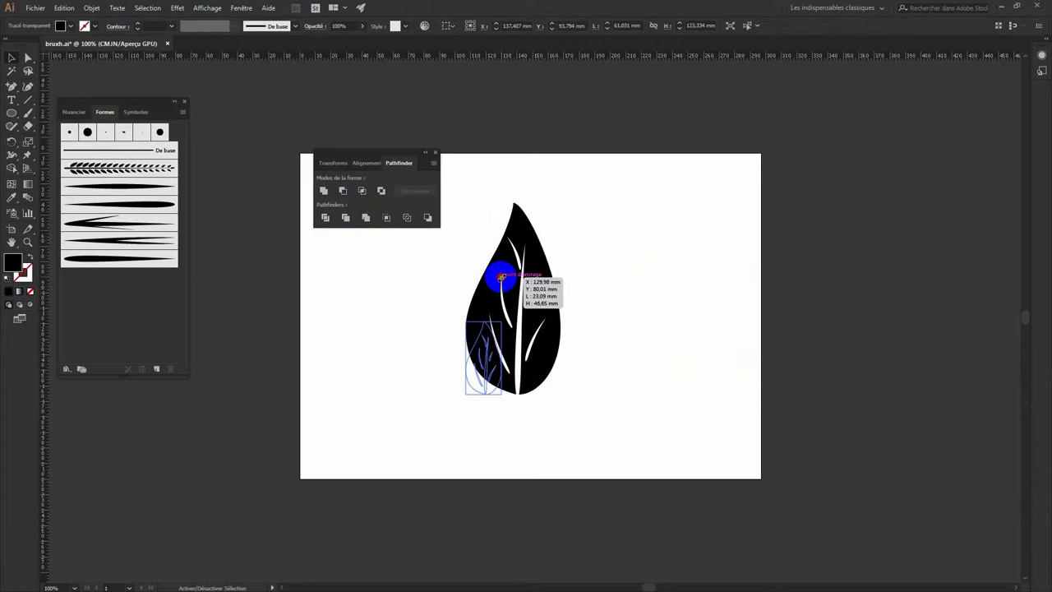
pyautogui.click(623, 375)
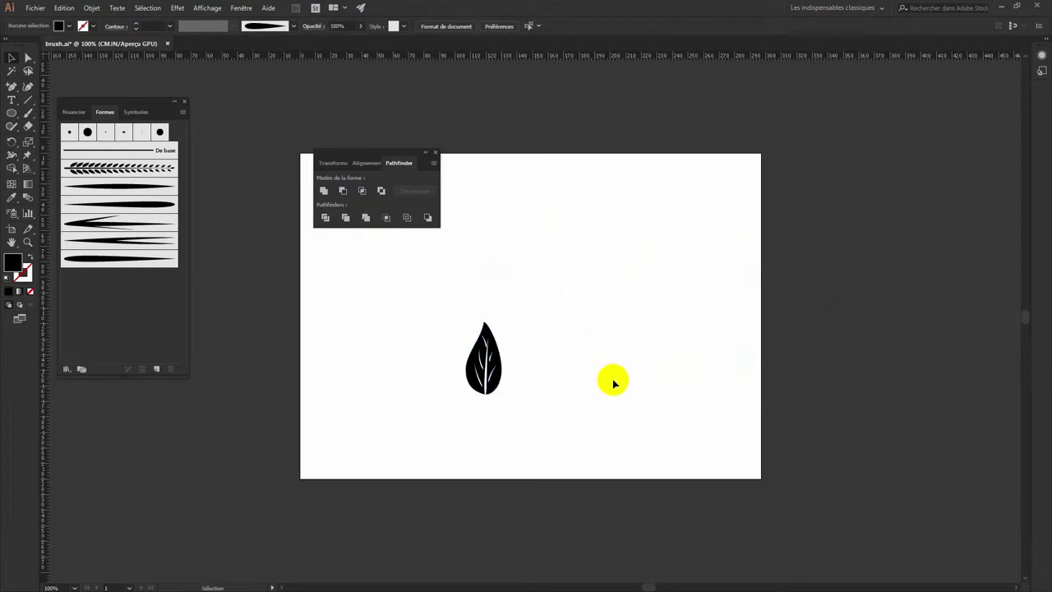
# Step: Save the leaf as art brush Forme artistique 7 with Teintes colorization
pyautogui.moveTo(500, 355)
pyautogui.mouseDown()
pyautogui.moveTo(384, 354)
pyautogui.moveTo(141, 315)
pyautogui.mouseUp()
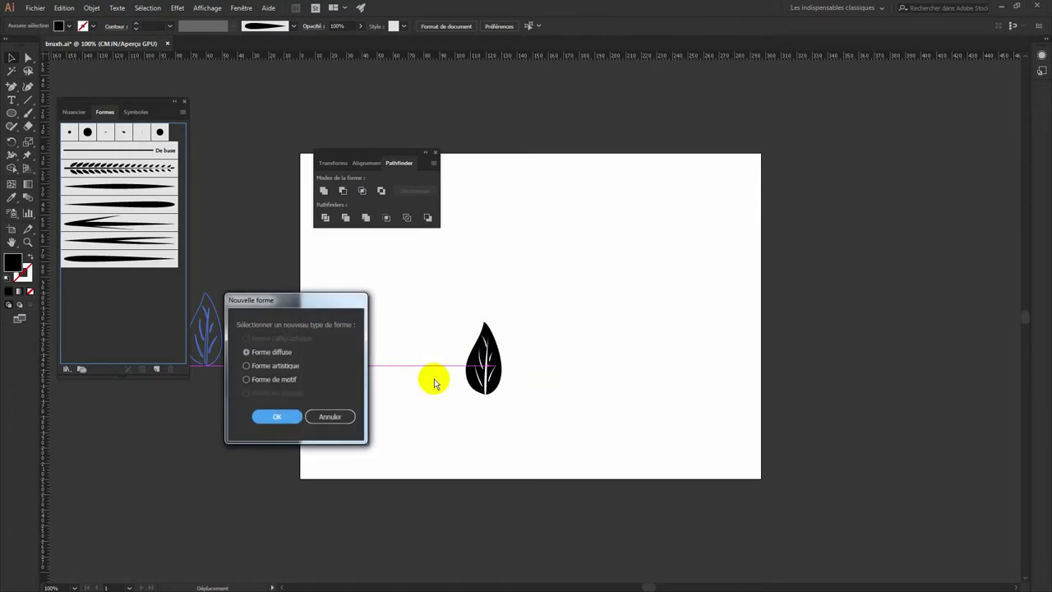
pyautogui.click(297, 369)
pyautogui.click(284, 417)
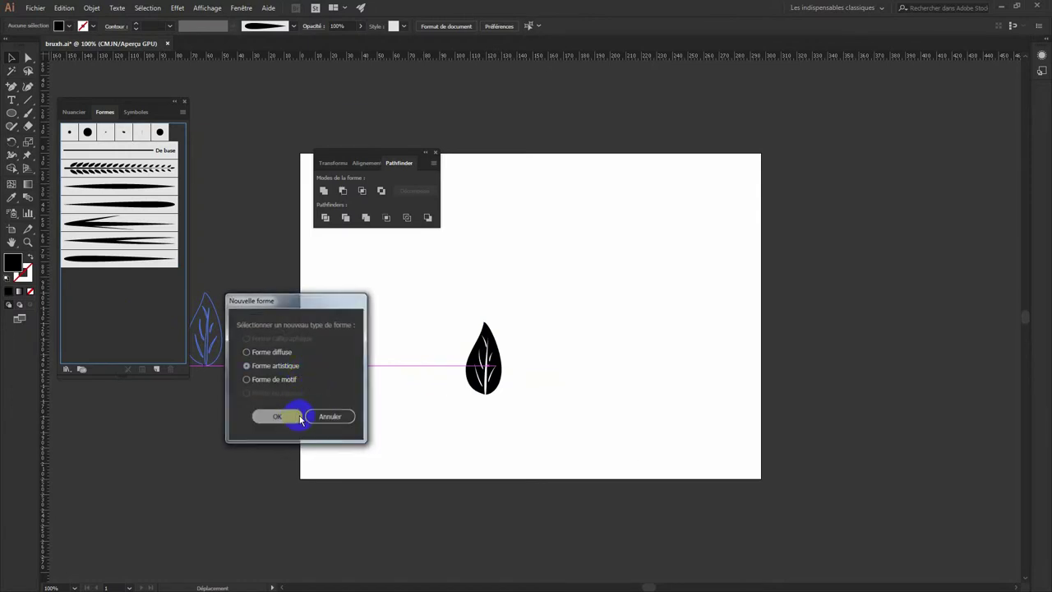
pyautogui.click(561, 429)
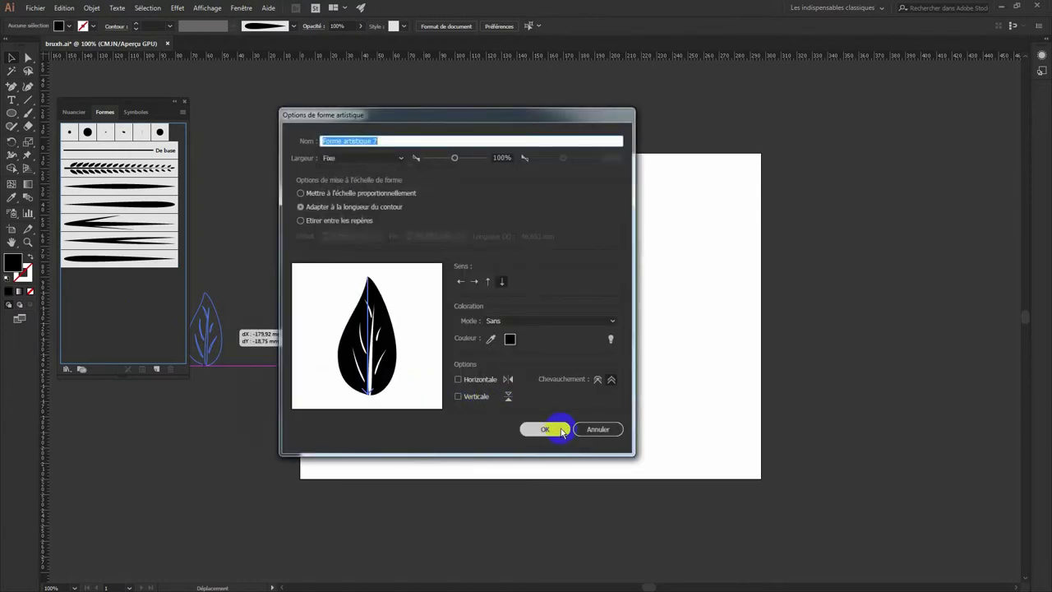
pyautogui.click(612, 321)
pyautogui.click(518, 346)
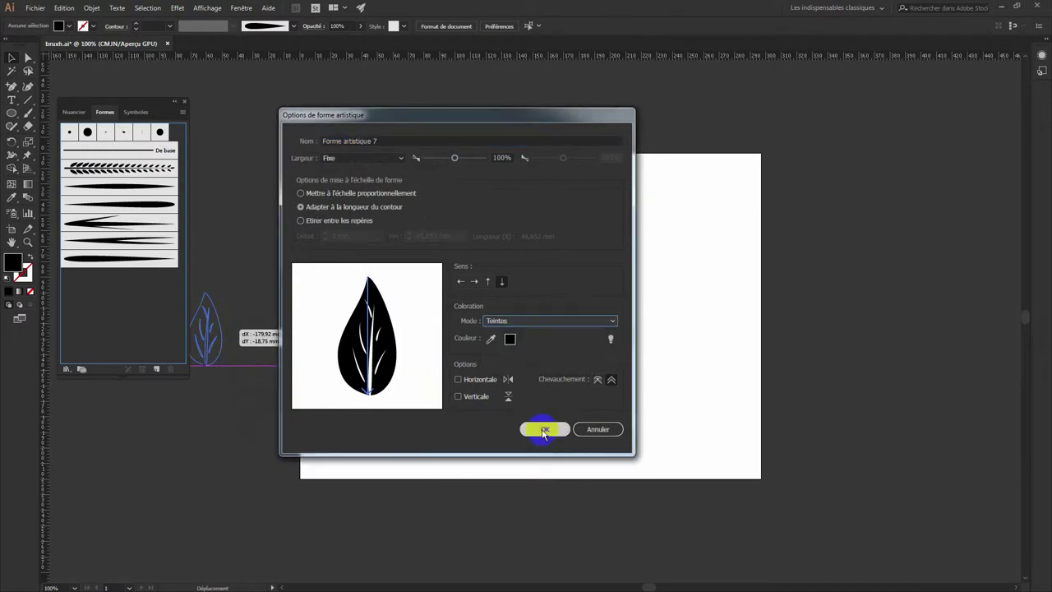
pyautogui.click(544, 431)
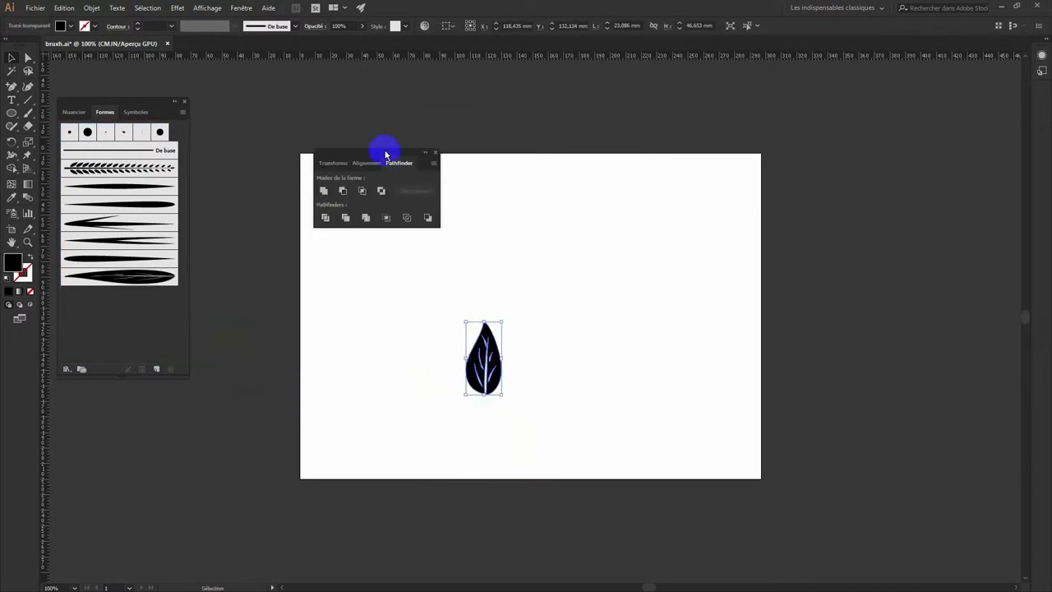
# Step: Move the leaf to the artboard's top-left corner
pyautogui.moveTo(385, 154); pyautogui.dragTo(889, 134)
pyautogui.click(463, 351)
pyautogui.moveTo(475, 355); pyautogui.dragTo(347, 208)
pyautogui.click(393, 399)
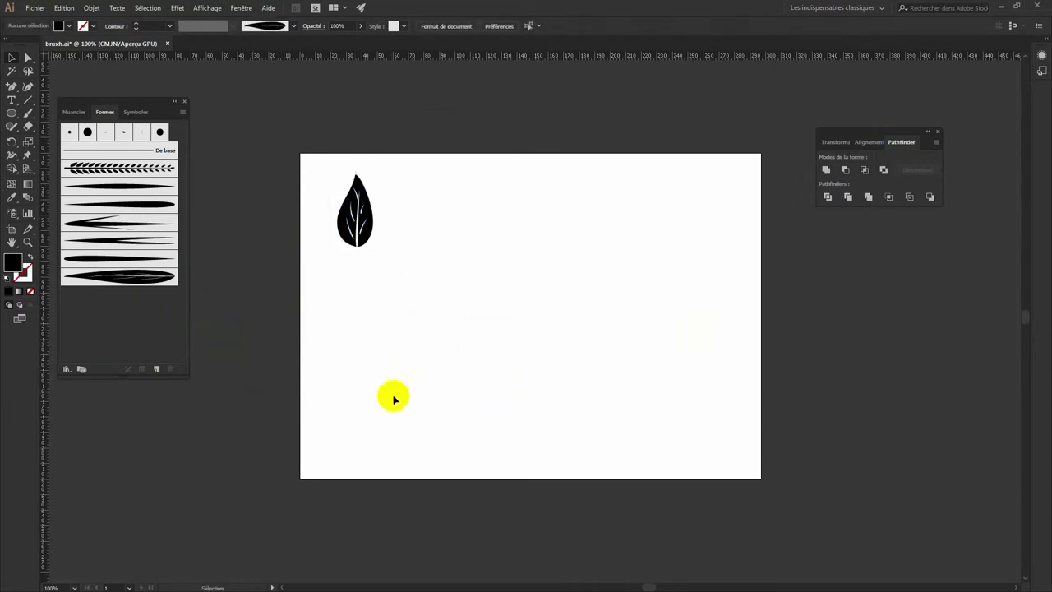
# Step: Paint a curved stem with a tapered Formes brush, then rotate it 180° so the thick end is lower-left
pyautogui.click(132, 205)
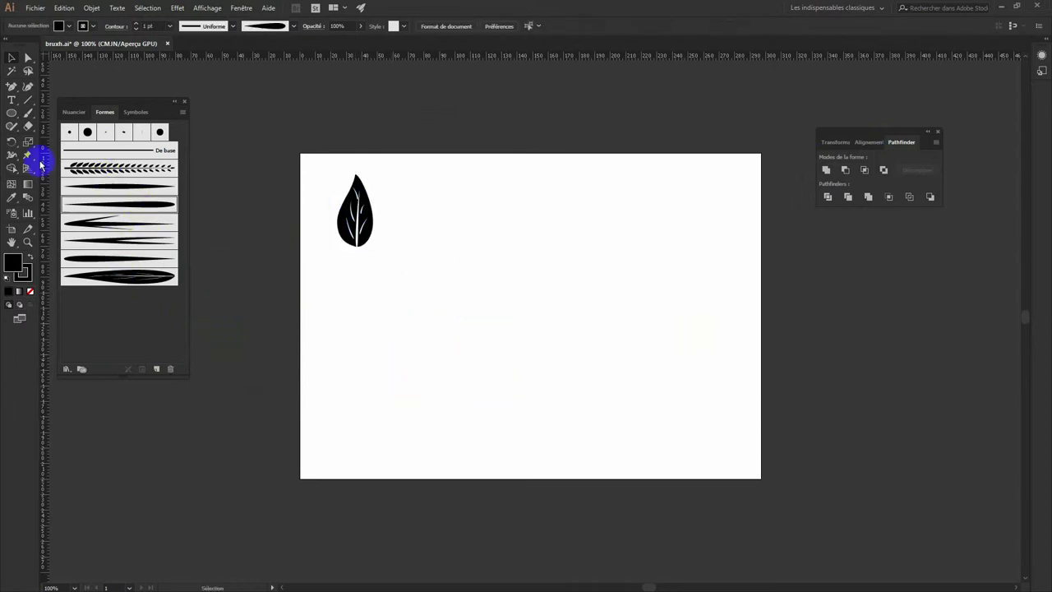
pyautogui.click(29, 120)
pyautogui.moveTo(424, 392); pyautogui.dragTo(570, 284)
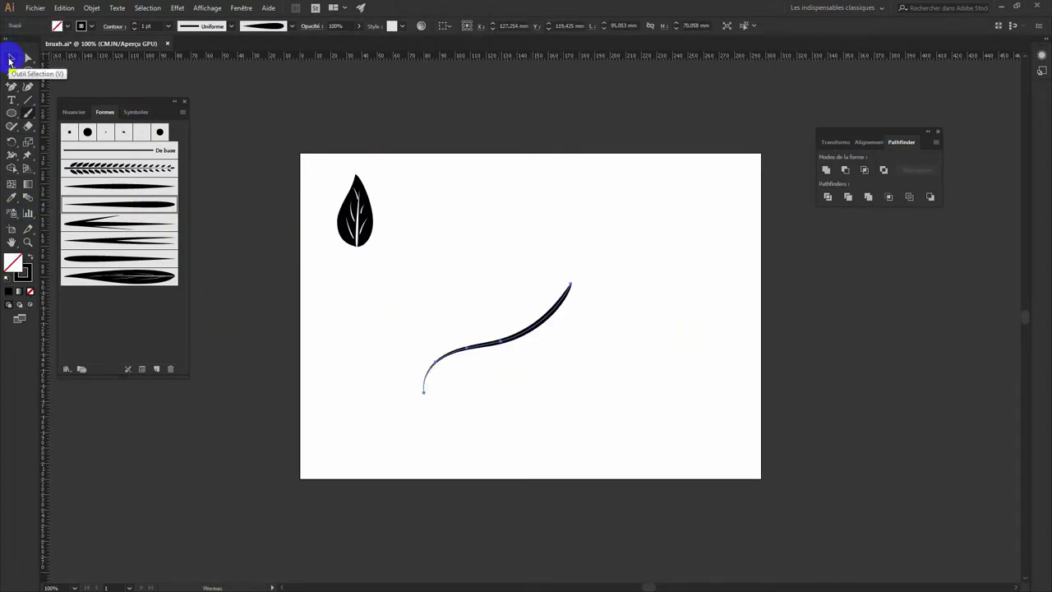
pyautogui.click(10, 60)
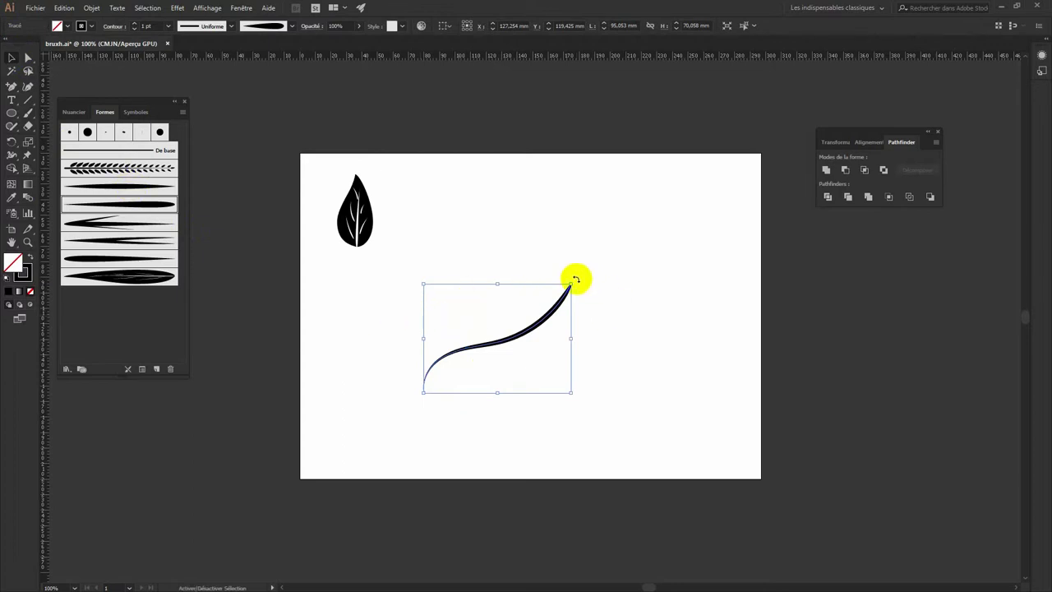
pyautogui.moveTo(575, 281); pyautogui.dragTo(430, 419)
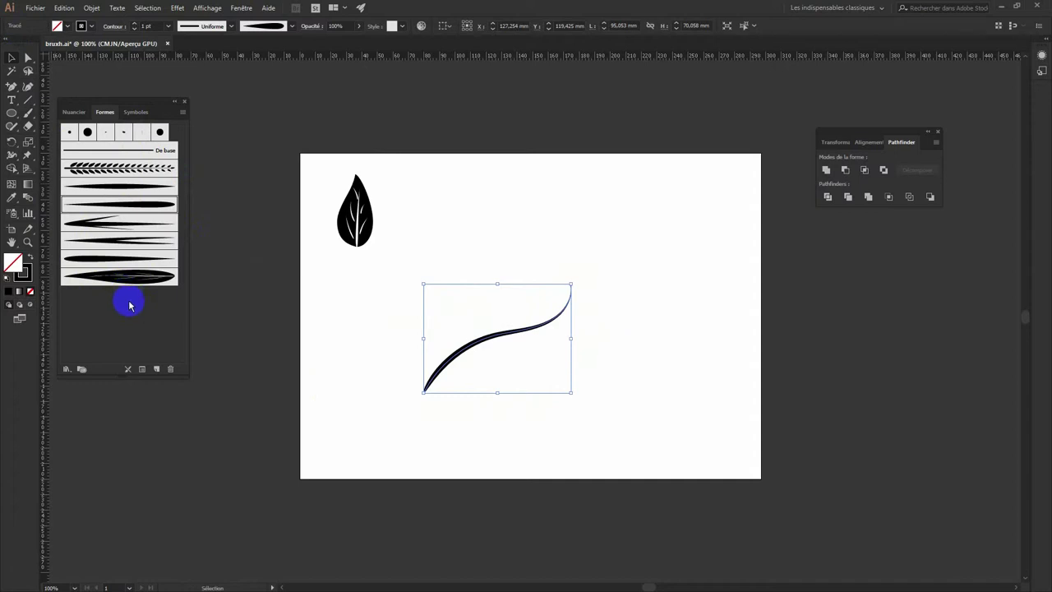
pyautogui.click(27, 113)
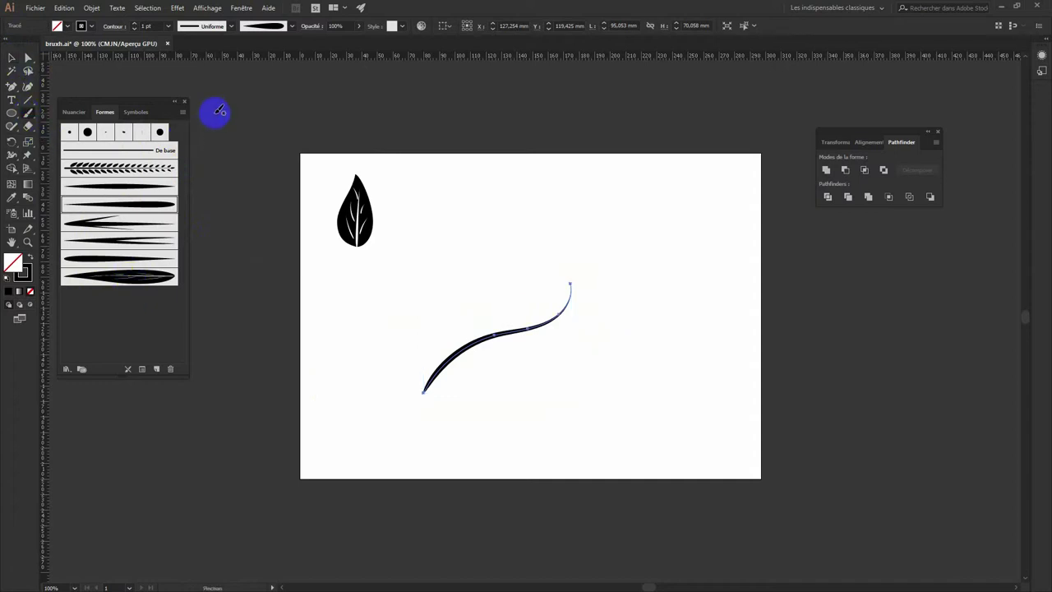
pyautogui.click(127, 276)
pyautogui.moveTo(424, 390)
pyautogui.mouseDown()
pyautogui.moveTo(444, 360)
pyautogui.moveTo(435, 347)
pyautogui.moveTo(485, 328)
pyautogui.moveTo(462, 327)
pyautogui.mouseUp()
pyautogui.moveTo(525, 284); pyautogui.dragTo(499, 330)
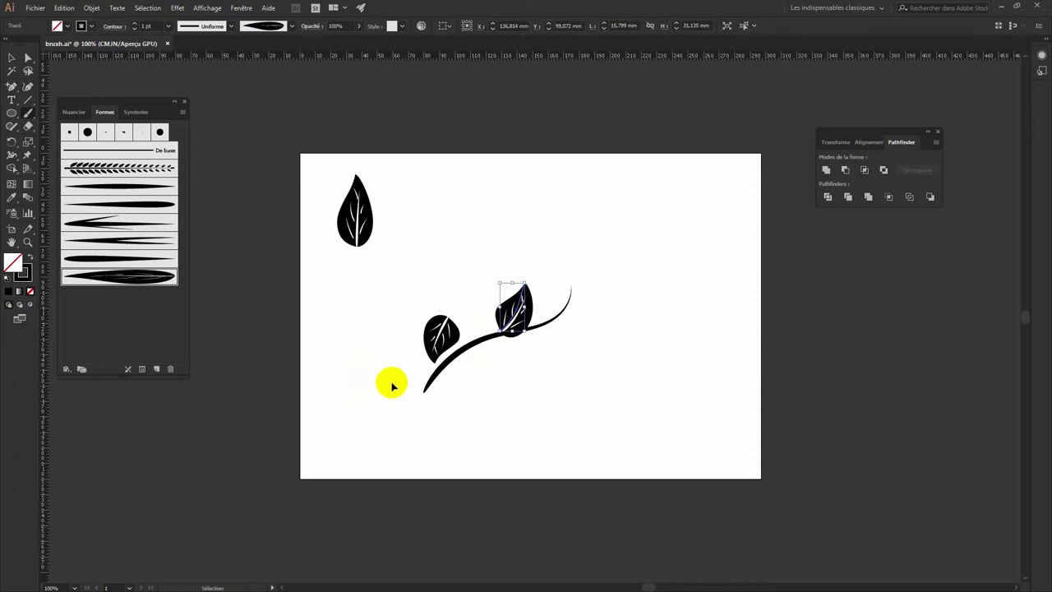
pyautogui.hotkey('ctrl', 'z')
pyautogui.hotkey('ctrl', 'z')
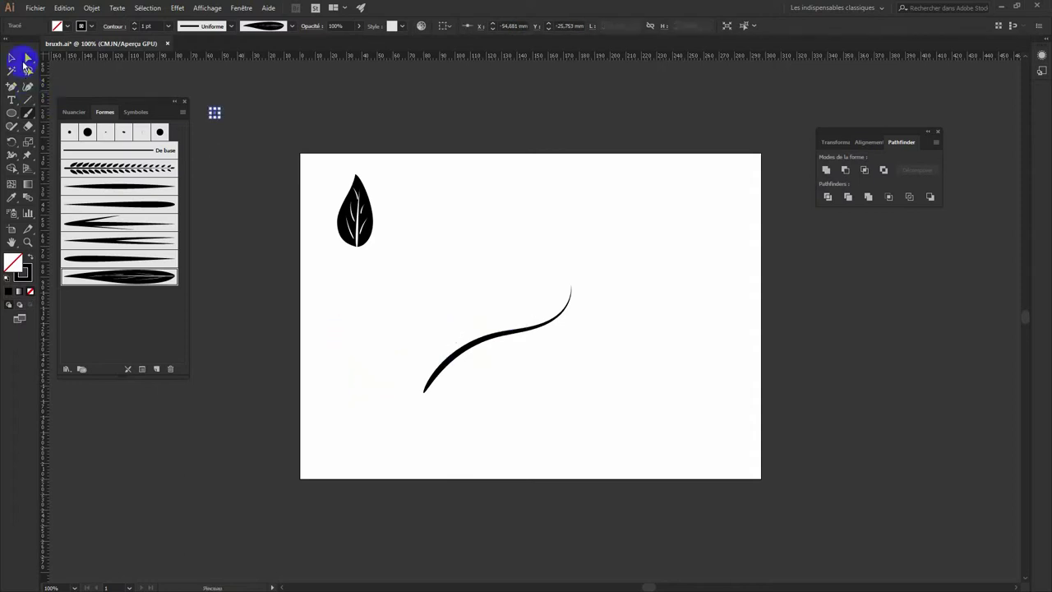
pyautogui.click(18, 57)
pyautogui.click(357, 210)
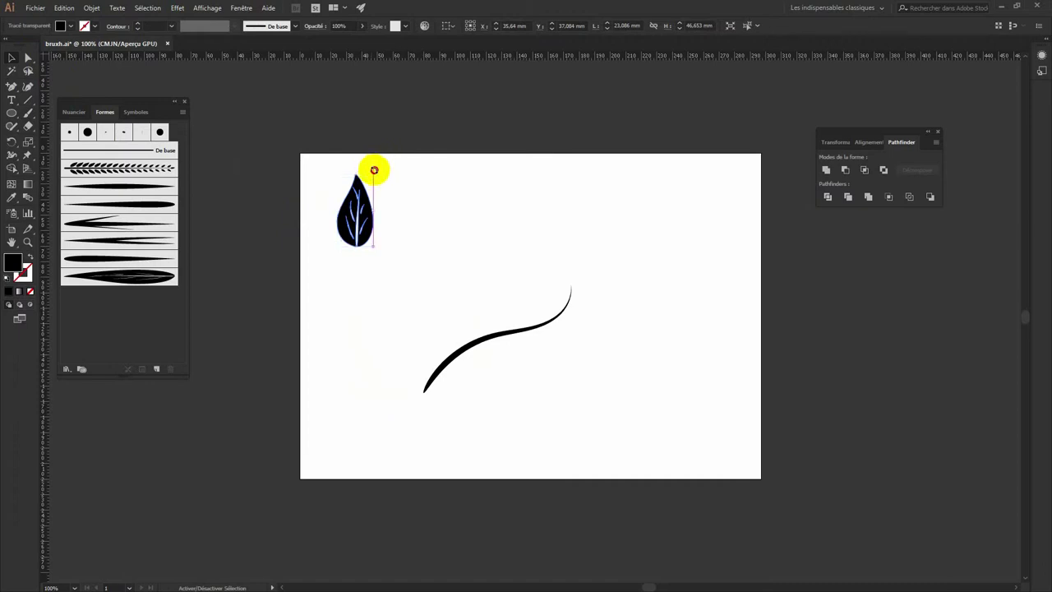
# Step: Make the top-left leaf into an art brush with Teintes colorization
pyautogui.moveTo(374, 170); pyautogui.dragTo(351, 263)
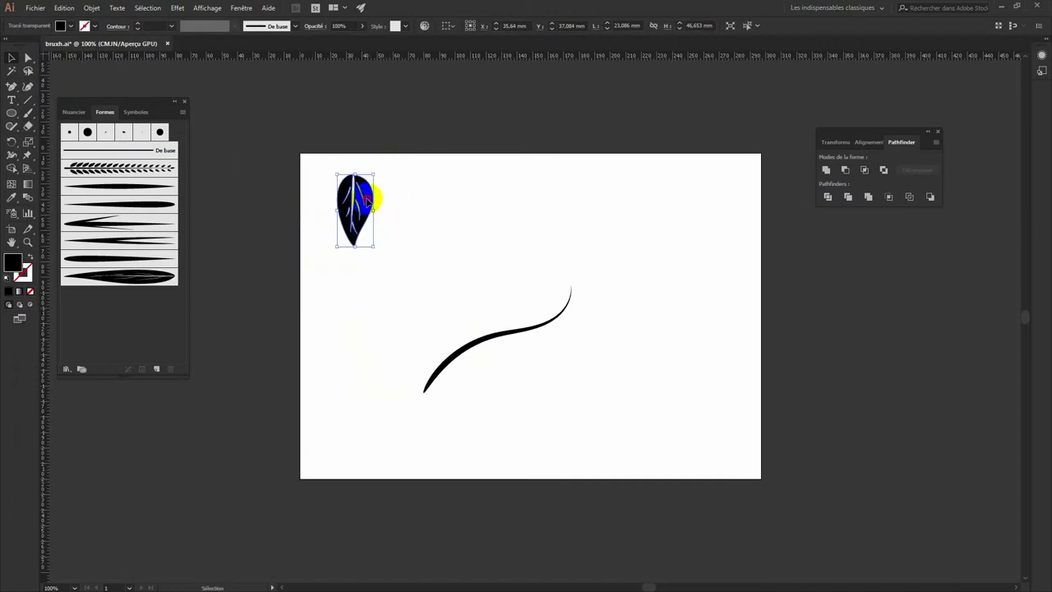
pyautogui.moveTo(366, 199); pyautogui.dragTo(148, 300)
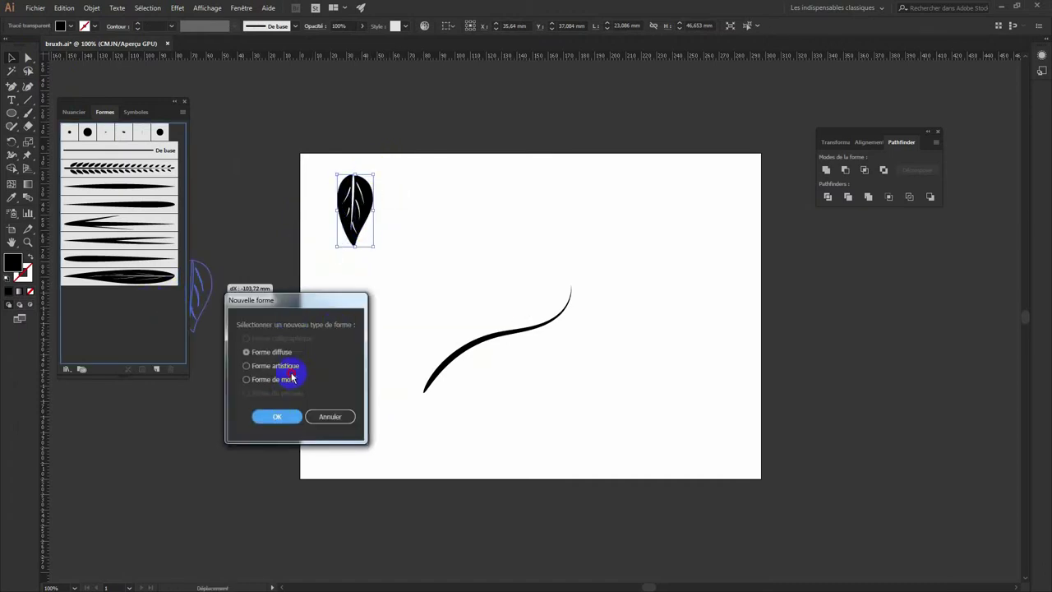
pyautogui.click(280, 365)
pyautogui.click(275, 416)
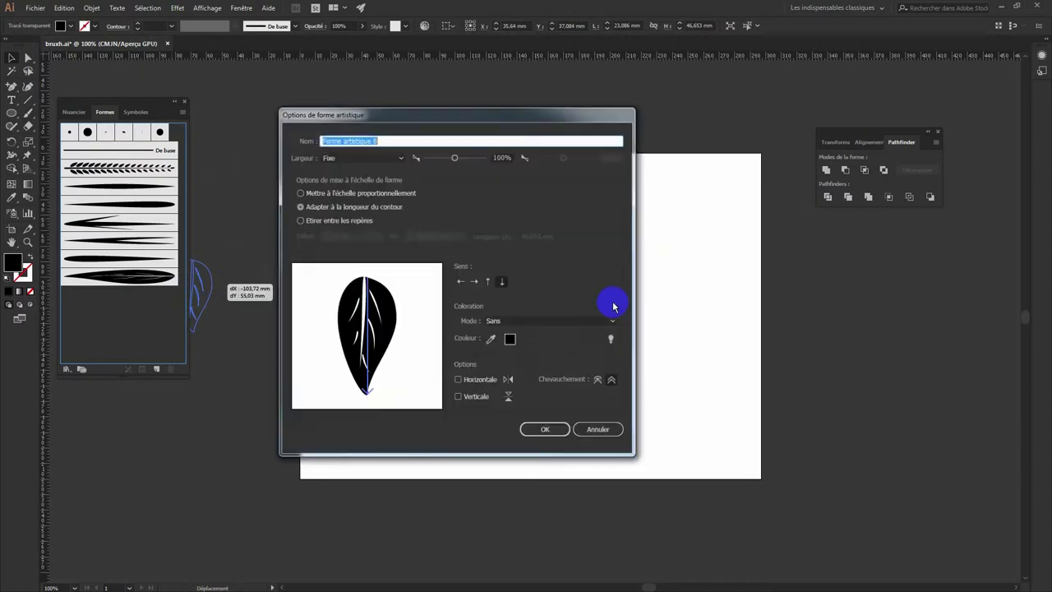
pyautogui.click(599, 321)
pyautogui.click(498, 338)
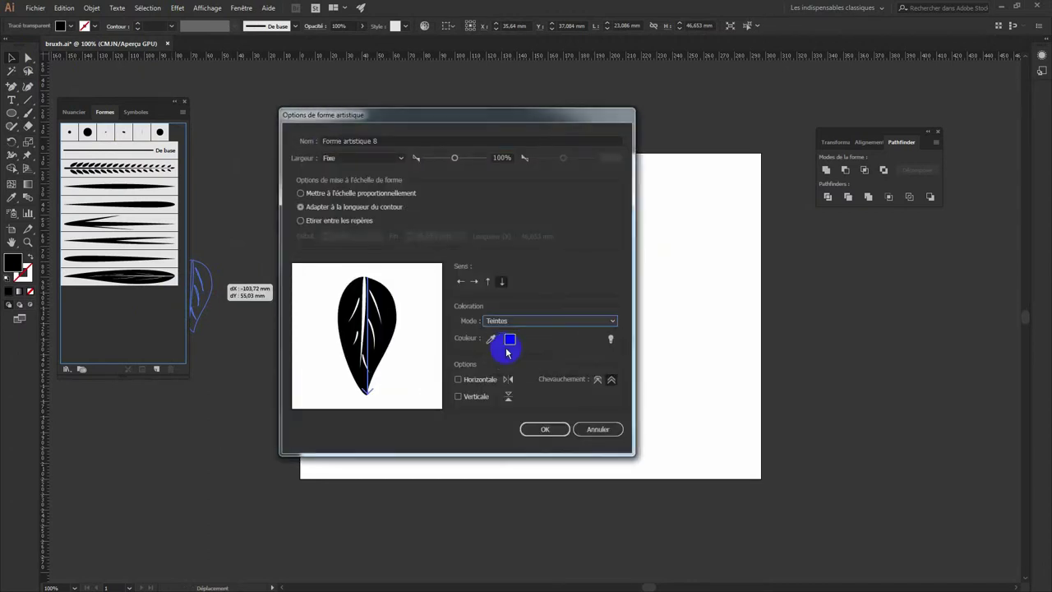
pyautogui.click(539, 427)
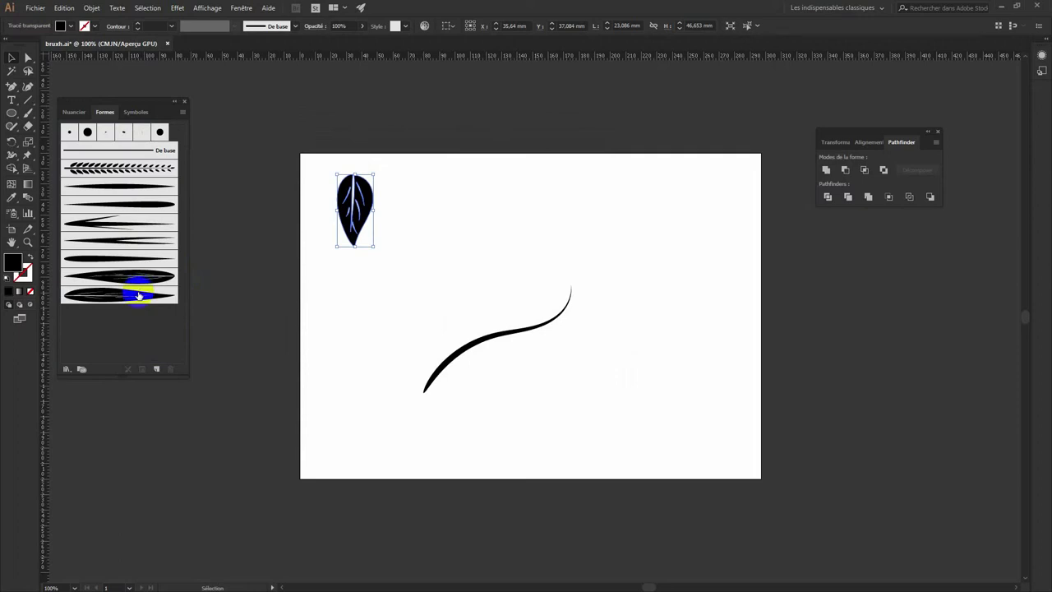
# Step: Paint a leaf stroke with the new leaf brush
pyautogui.click(119, 293)
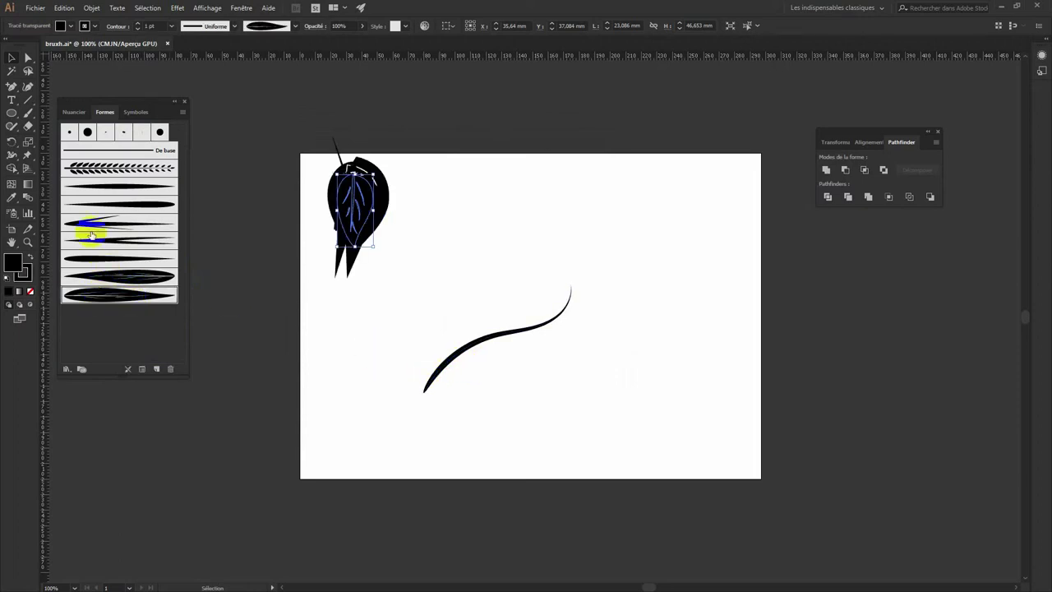
pyautogui.click(28, 113)
pyautogui.moveTo(490, 365); pyautogui.dragTo(430, 367)
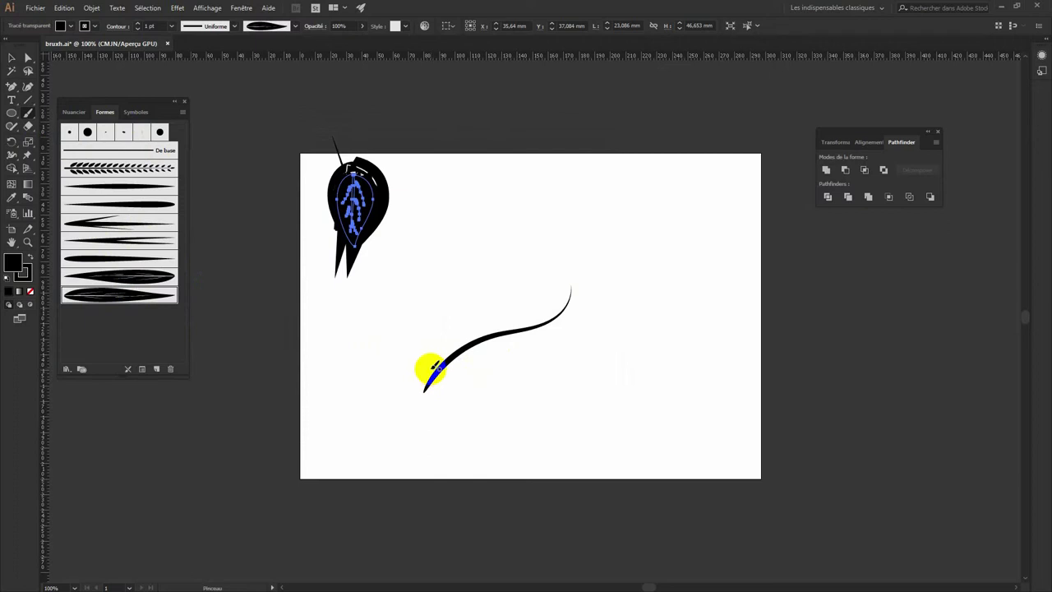
# Step: Undo the leaf stroke and the brush creation, then deselect the leaf
pyautogui.hotkey('ctrl', 'z')
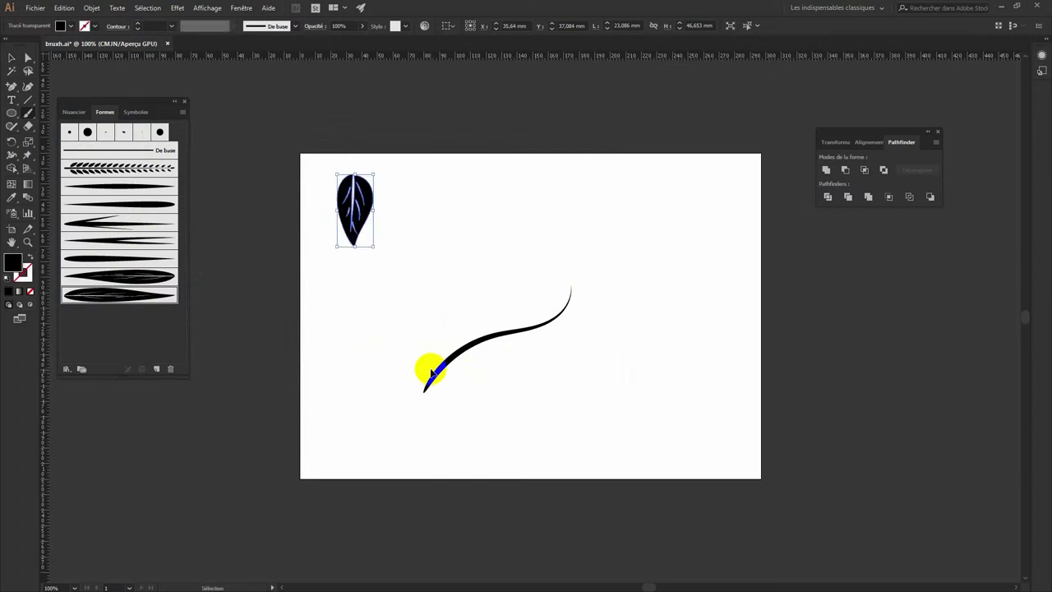
pyautogui.hotkey('ctrl', 'z')
pyautogui.click(12, 56)
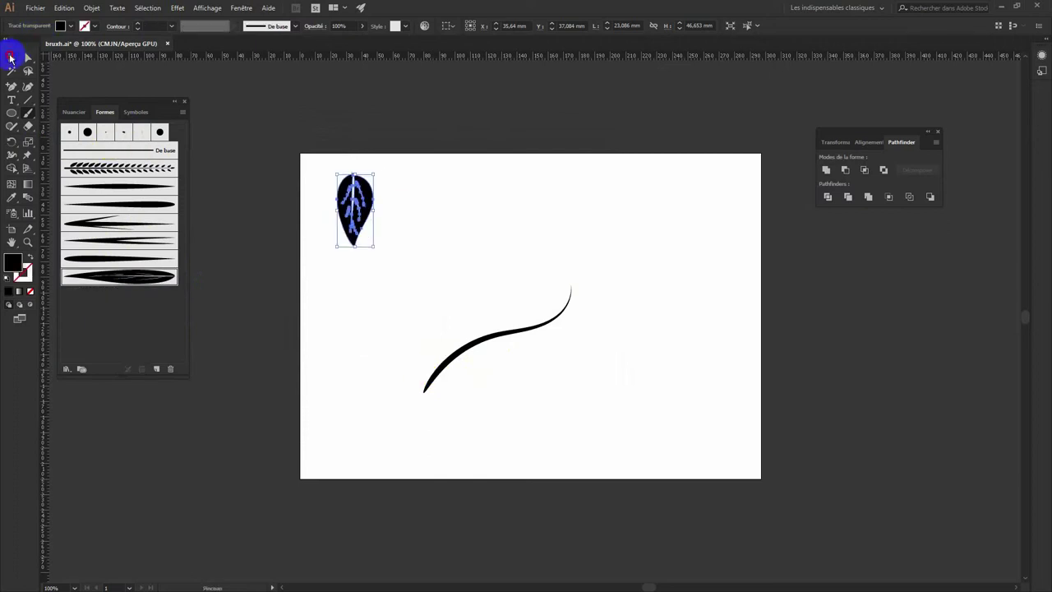
pyautogui.click(266, 98)
pyautogui.click(140, 277)
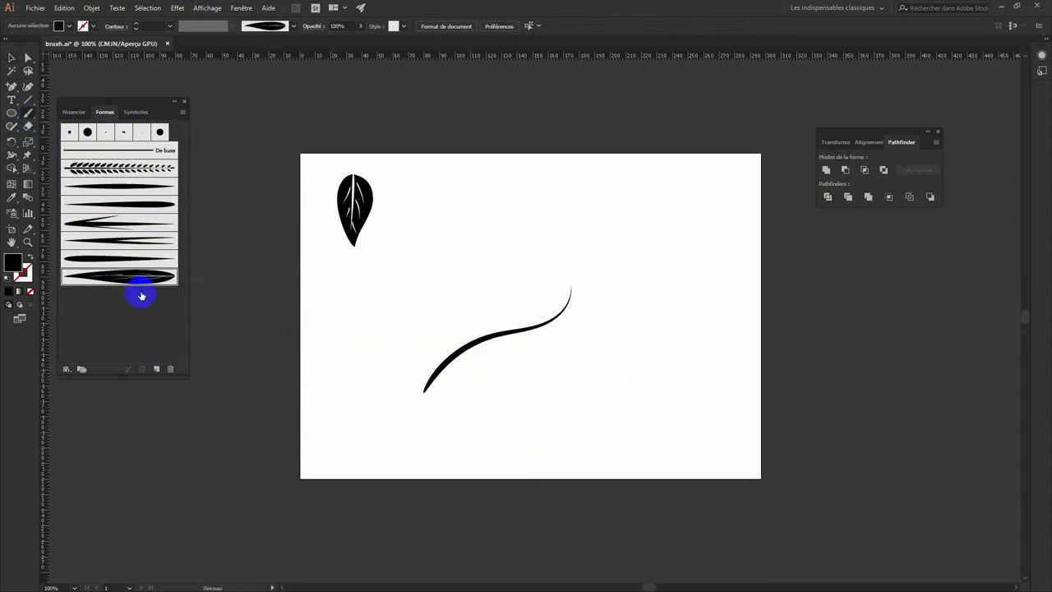
# Step: Paint a leaf along the lower stem, then delete it
pyautogui.moveTo(426, 388)
pyautogui.mouseDown()
pyautogui.moveTo(447, 367)
pyautogui.moveTo(443, 311)
pyautogui.mouseUp()
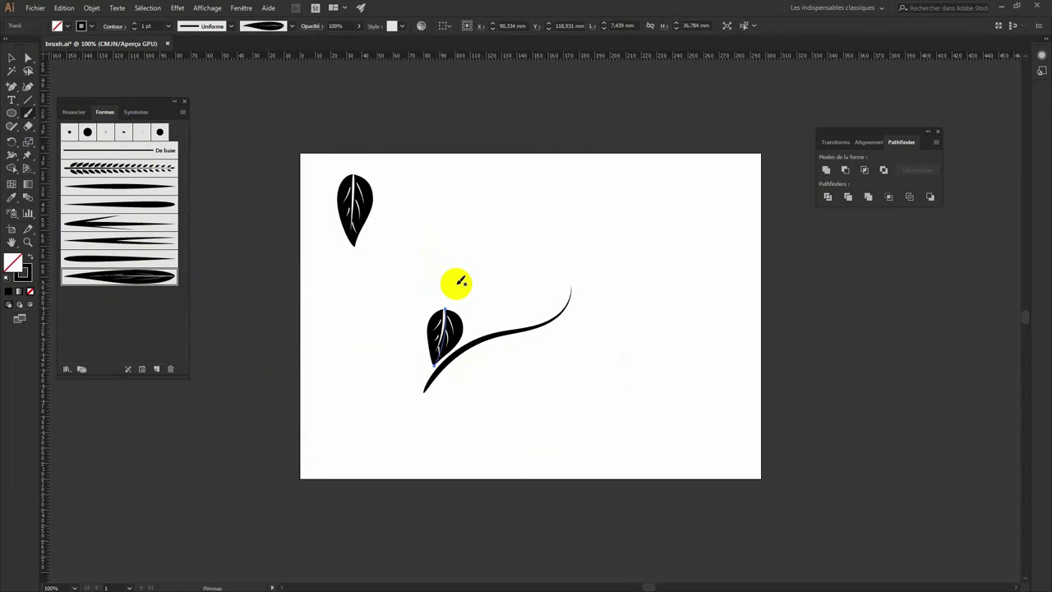
pyautogui.click(135, 277)
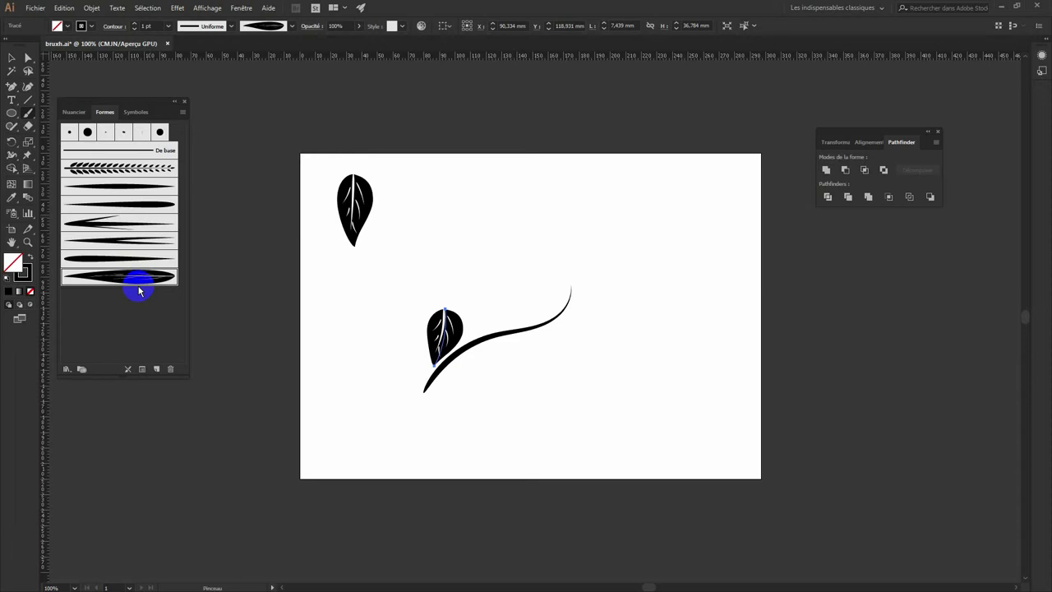
pyautogui.press('Delete')
pyautogui.click(13, 57)
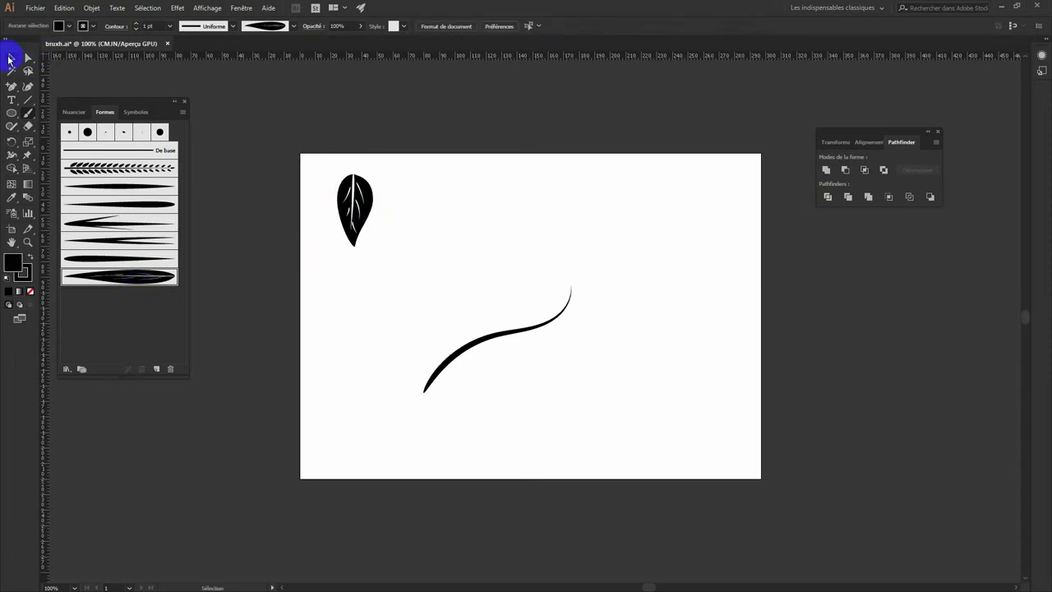
# Step: Make the top-left leaf into an art brush with Tints colorization
pyautogui.moveTo(374, 212); pyautogui.dragTo(174, 325)
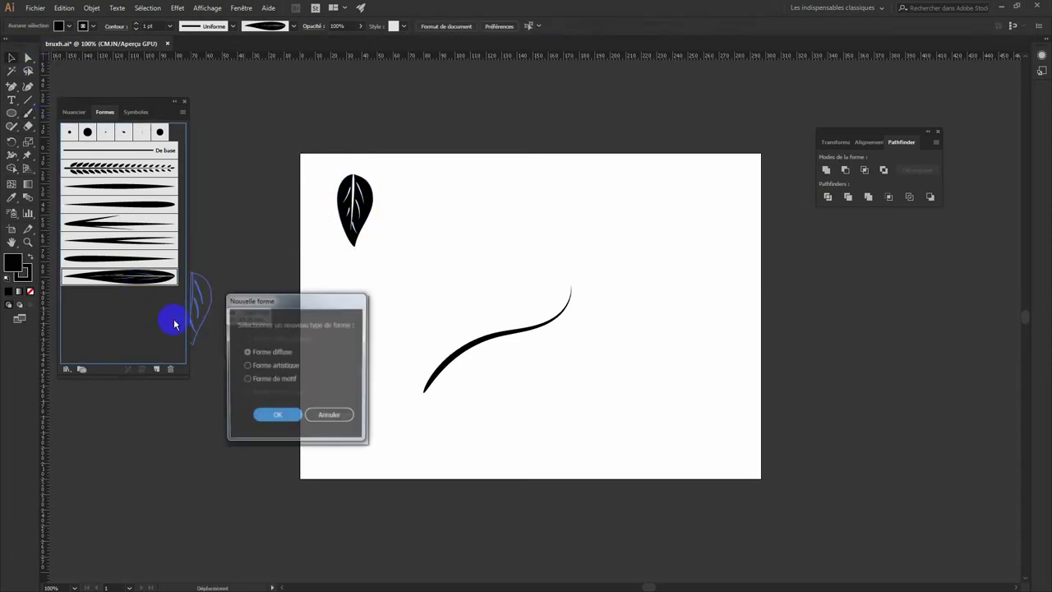
pyautogui.click(271, 365)
pyautogui.click(277, 414)
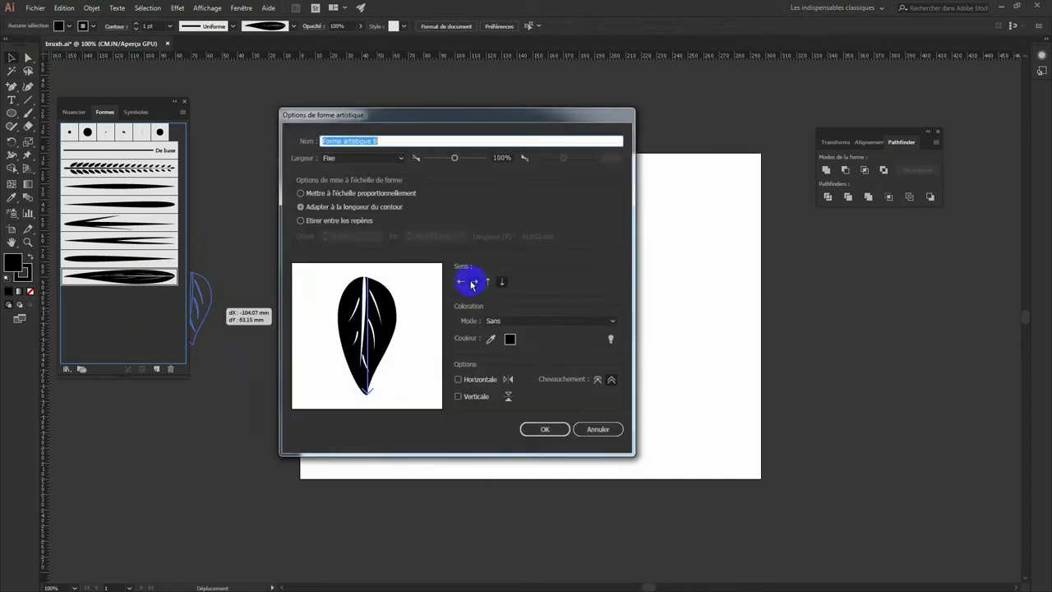
pyautogui.click(608, 321)
pyautogui.click(518, 342)
pyautogui.click(542, 430)
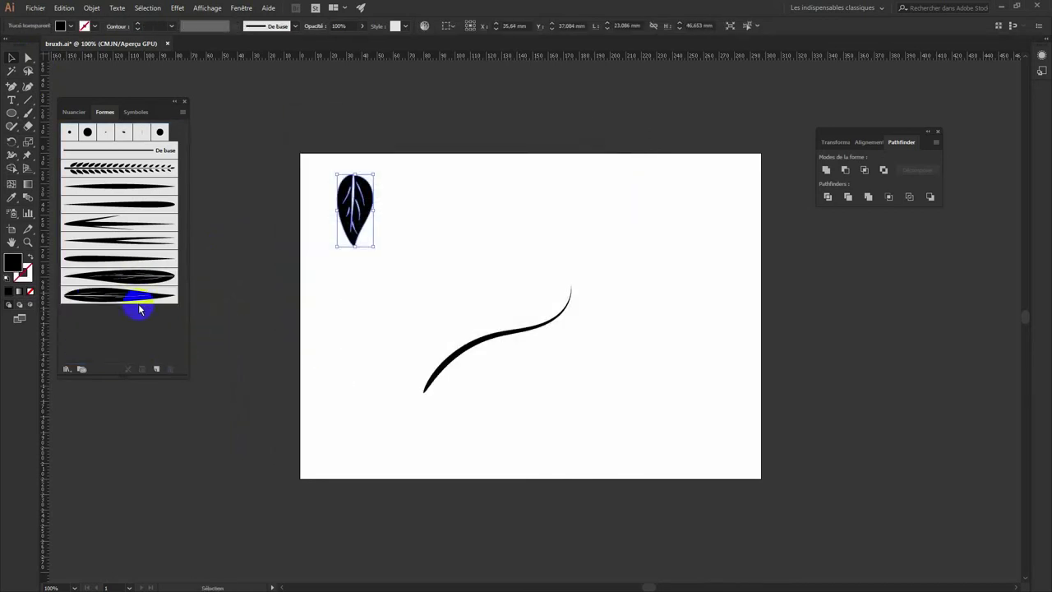
pyautogui.click(28, 113)
# Step: Paint a large leaf along the lower stem and set a 0.5 pt weight for smaller leaves
pyautogui.moveTo(426, 387)
pyautogui.mouseDown()
pyautogui.moveTo(449, 369)
pyautogui.moveTo(430, 360)
pyautogui.moveTo(434, 348)
pyautogui.moveTo(427, 369)
pyautogui.moveTo(445, 362)
pyautogui.moveTo(459, 329)
pyautogui.moveTo(507, 310)
pyautogui.mouseUp()
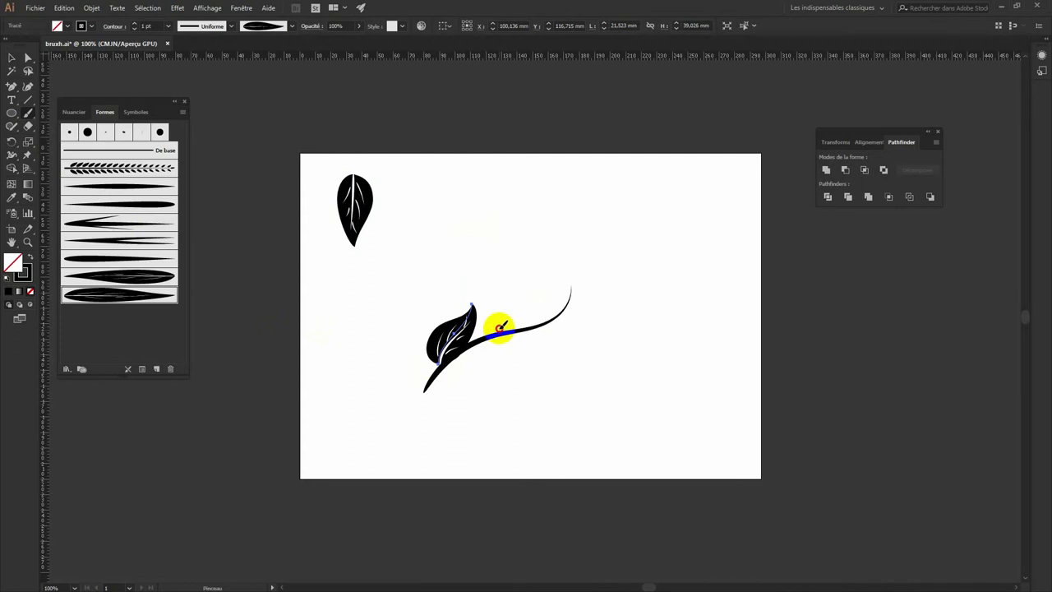
pyautogui.press('v')
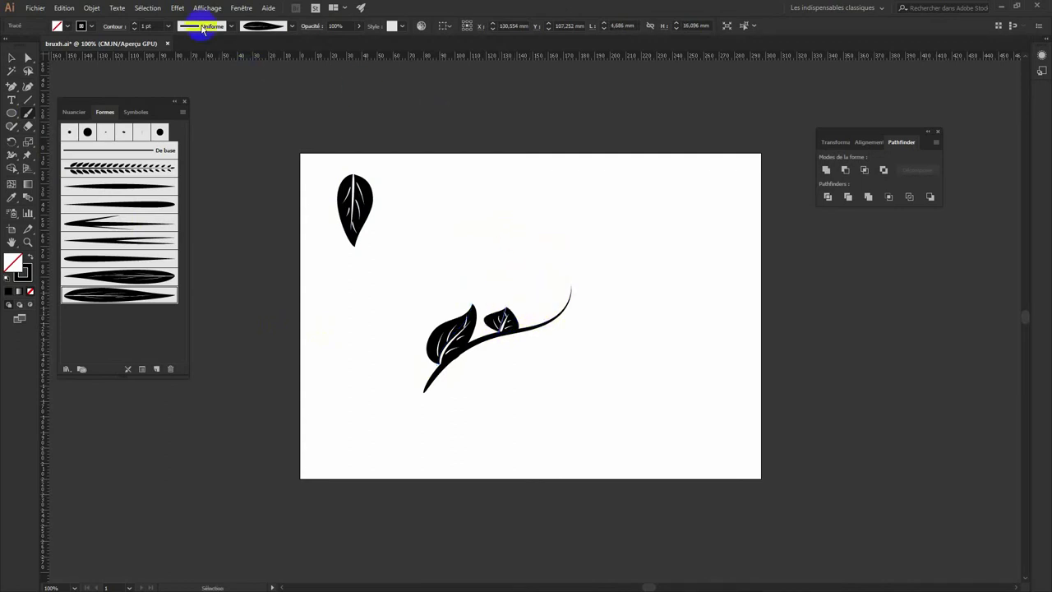
pyautogui.click(134, 28)
pyautogui.press('b')
pyautogui.moveTo(500, 337); pyautogui.dragTo(511, 350)
pyautogui.press('v')
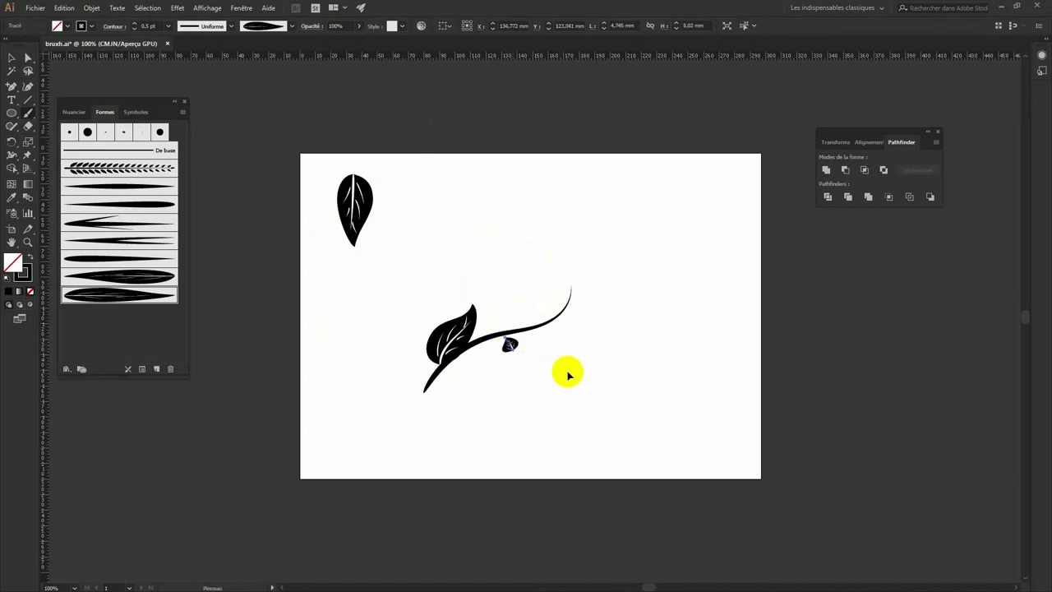
pyautogui.hotkey('ctrl', 'z')
pyautogui.press('b')
pyautogui.keyDown('ctrl'); pyautogui.click(555, 296); pyautogui.keyUp('ctrl')
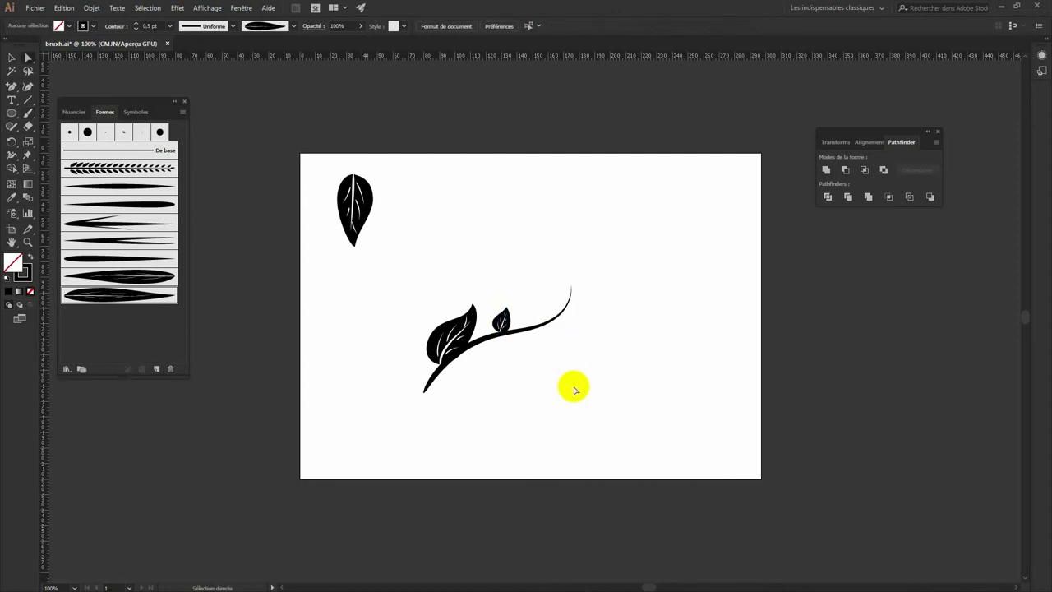
# Step: Paint a drooping leaf below the stem and an upright leaf at the stem tip
pyautogui.moveTo(500, 347); pyautogui.dragTo(530, 355)
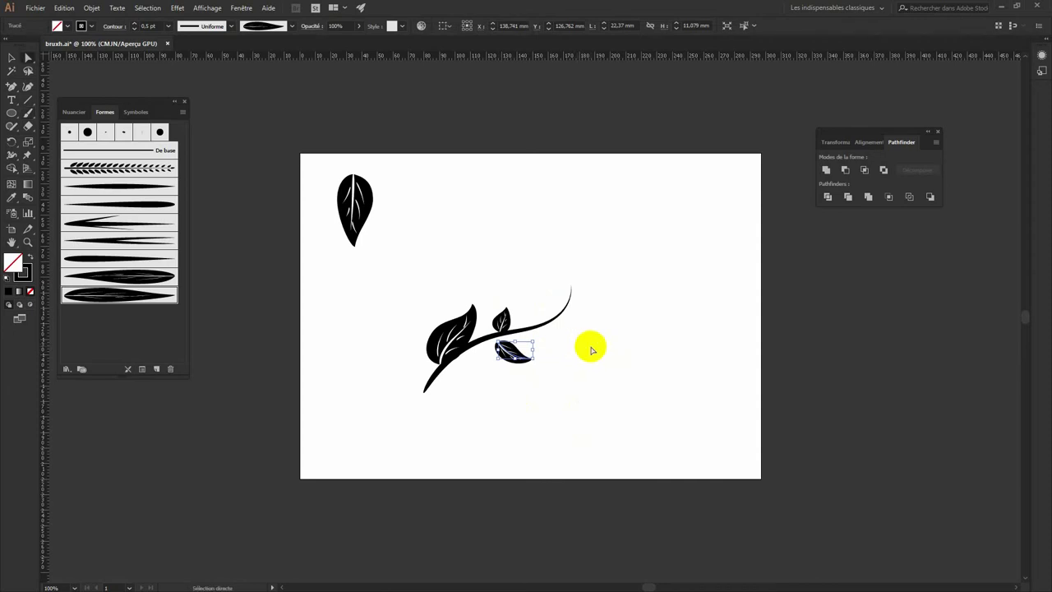
pyautogui.keyDown('ctrl'); pyautogui.click(591, 350); pyautogui.keyUp('ctrl')
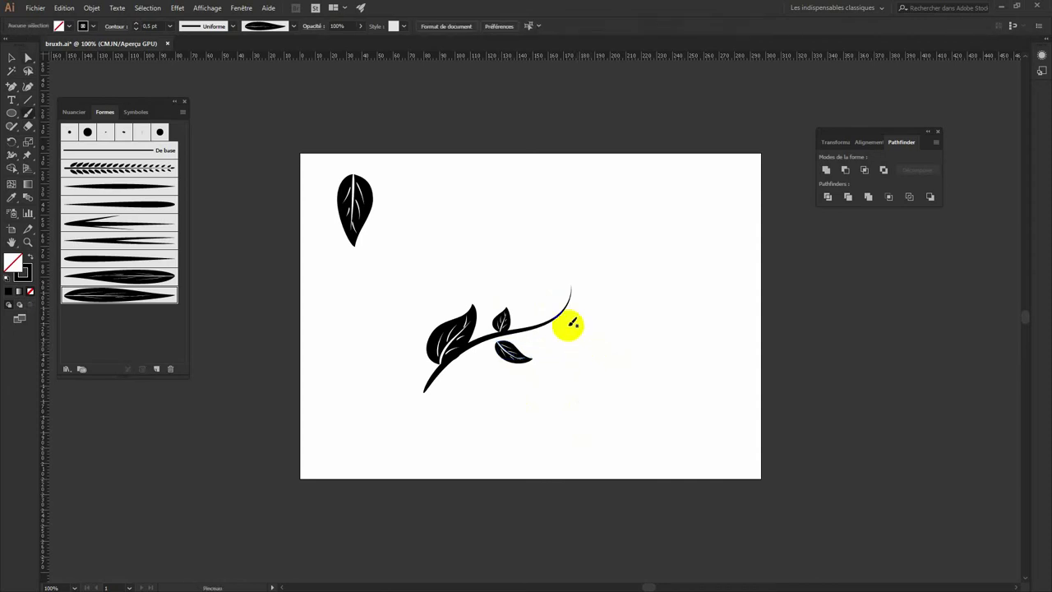
pyautogui.moveTo(545, 301); pyautogui.dragTo(543, 270)
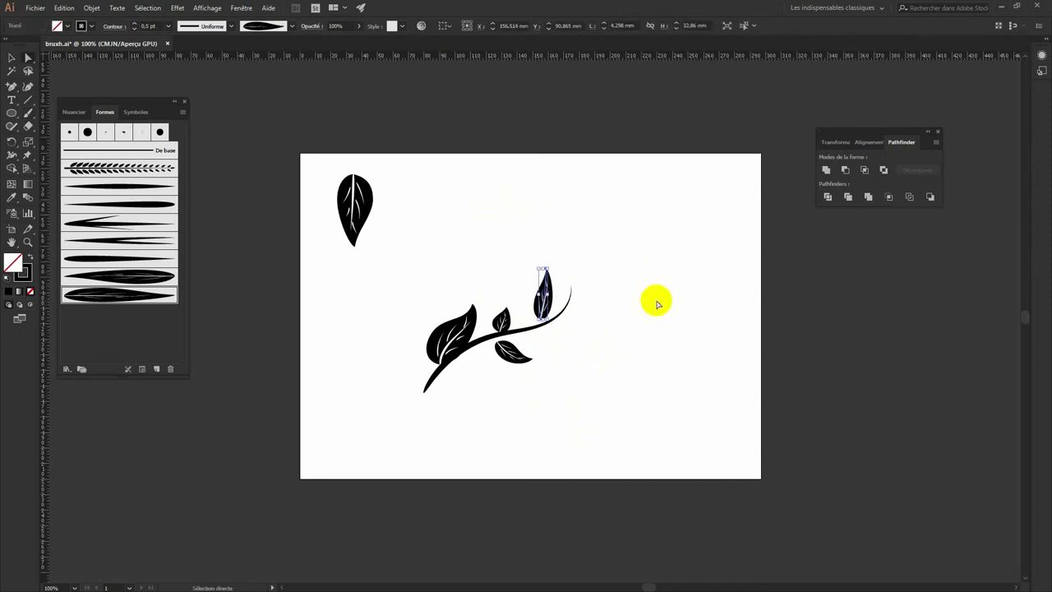
pyautogui.keyDown('ctrl'); pyautogui.click(651, 301); pyautogui.keyUp('ctrl')
pyautogui.click(538, 302)
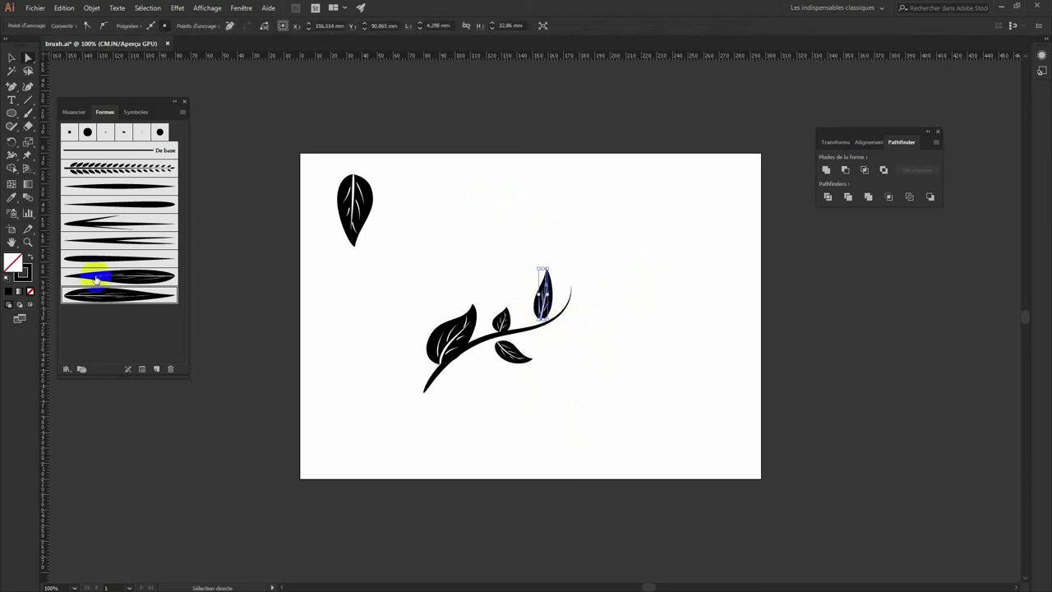
# Step: Expand the stem-tip leaf and give it a dark red #911f1f fill with no stroke
pyautogui.click(88, 8)
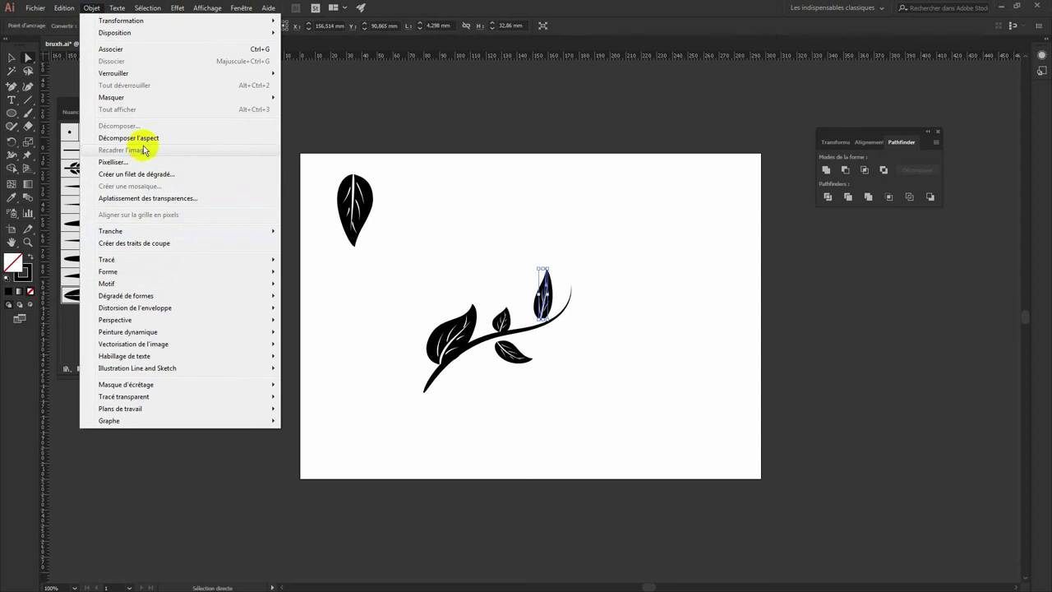
pyautogui.click(127, 138)
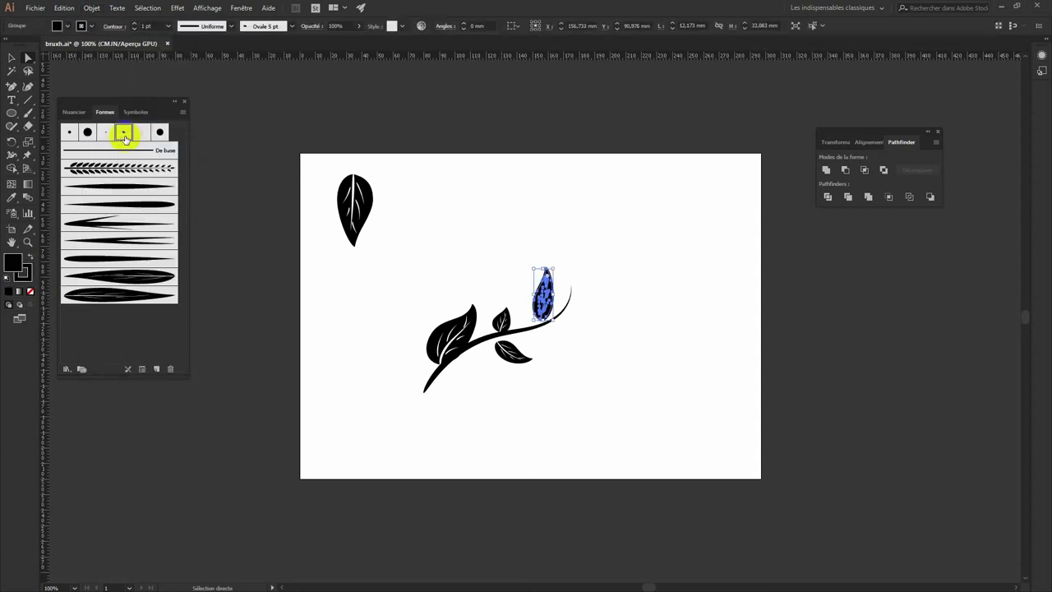
pyautogui.doubleClick(19, 267)
pyautogui.moveTo(543, 238); pyautogui.dragTo(547, 210)
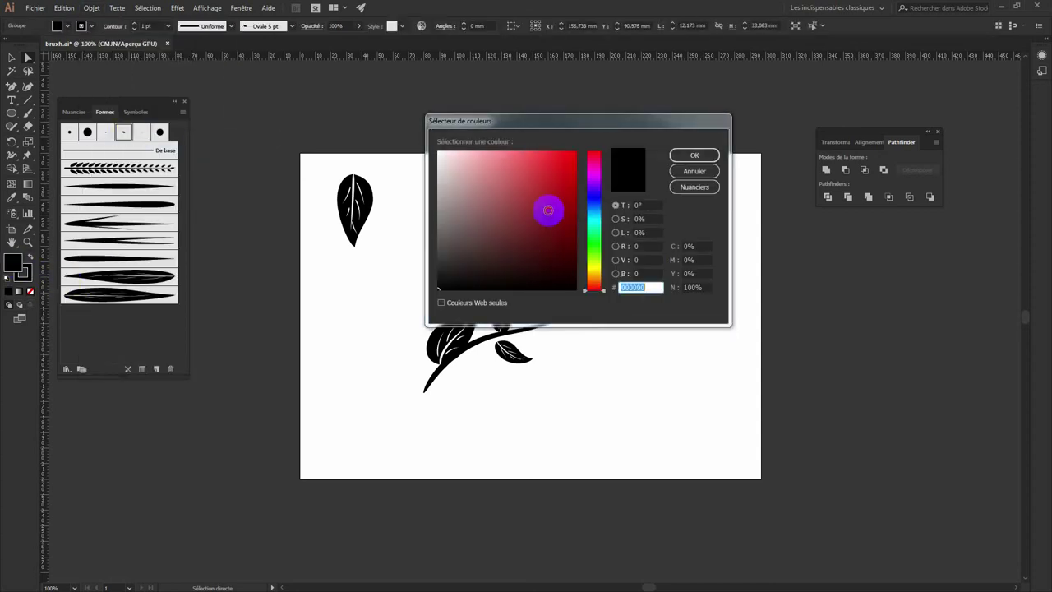
pyautogui.click(710, 157)
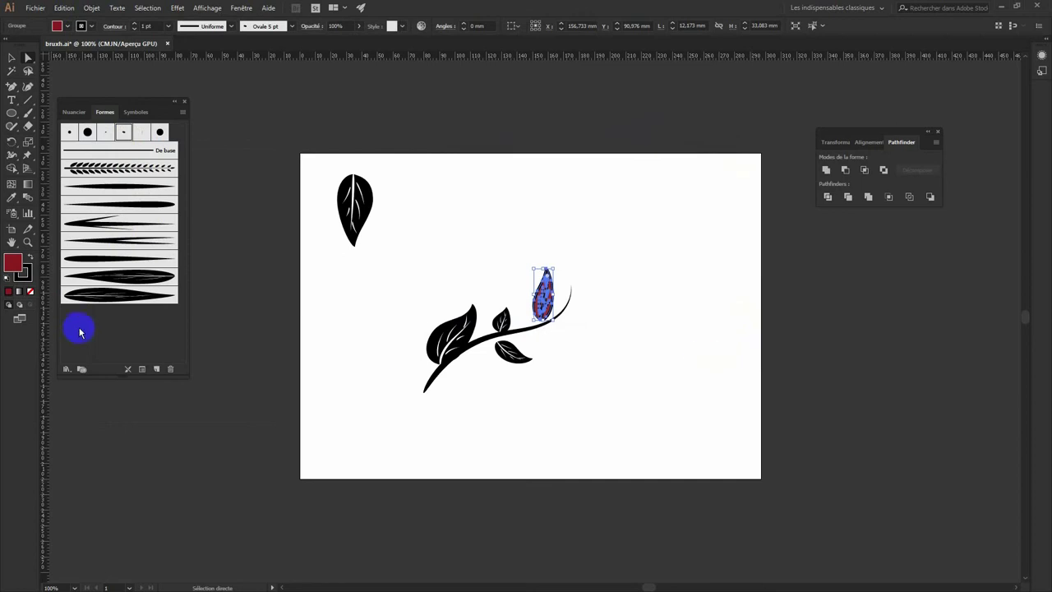
pyautogui.click(24, 275)
pyautogui.click(30, 291)
pyautogui.click(159, 397)
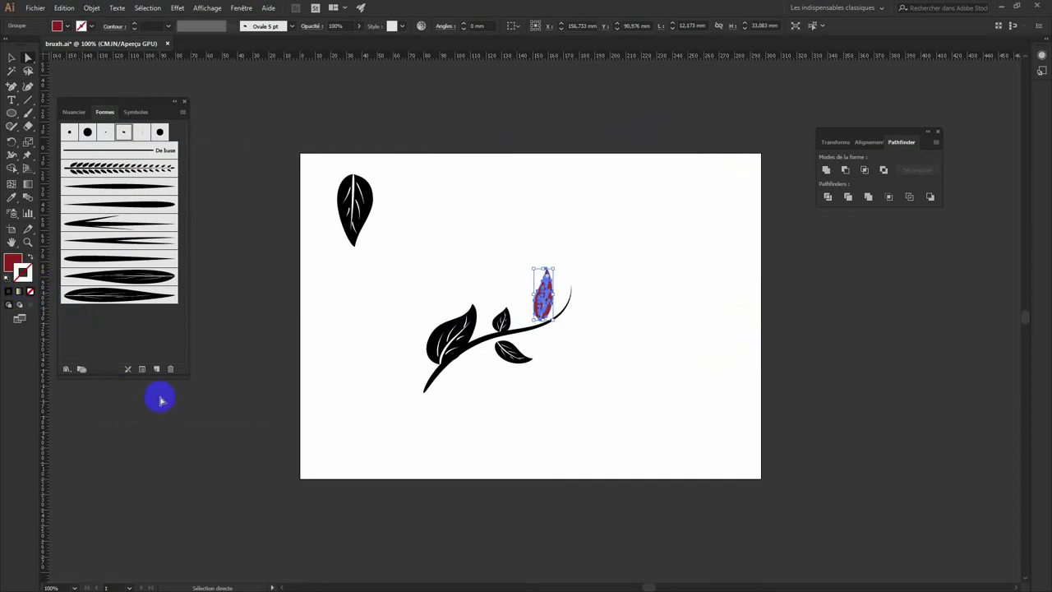
# Step: Expand the drooping leaf below the stem and fill it bright green #28d60f
pyautogui.click(511, 351)
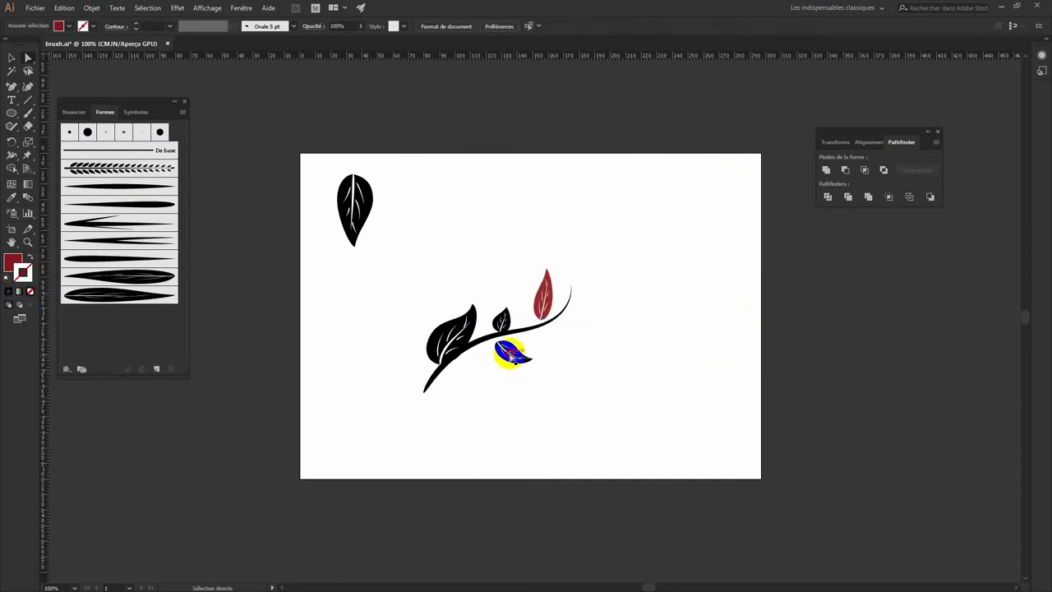
pyautogui.click(91, 8)
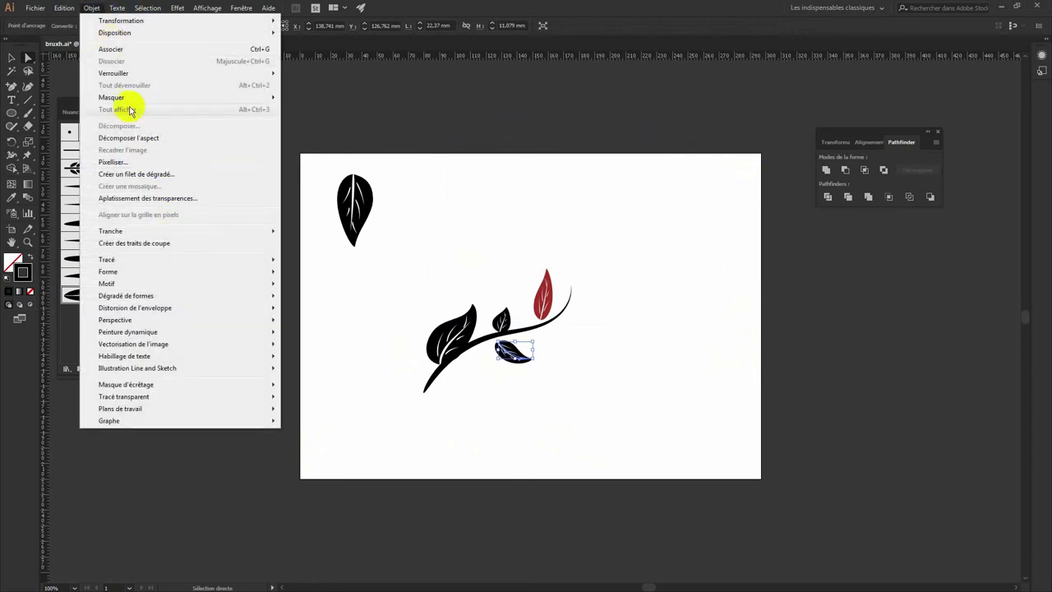
pyautogui.click(122, 138)
pyautogui.doubleClick(13, 263)
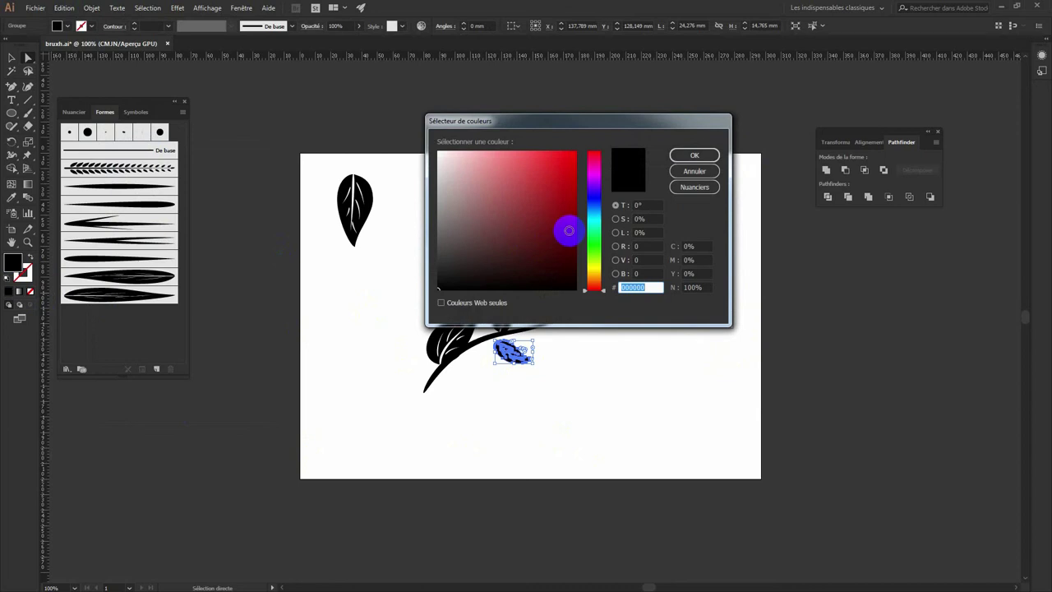
pyautogui.click(589, 249)
pyautogui.click(567, 173)
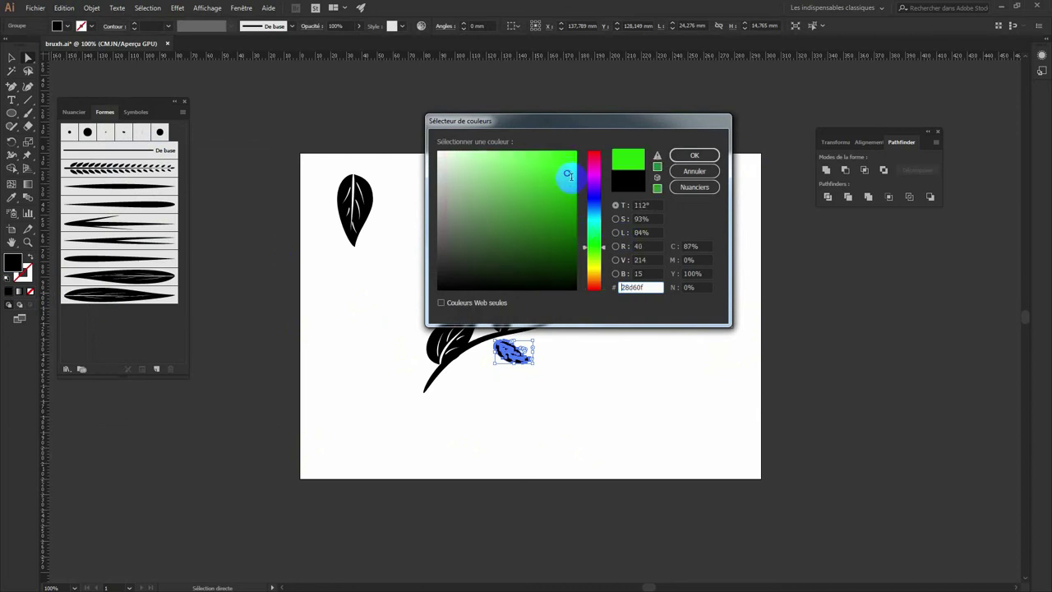
pyautogui.click(716, 157)
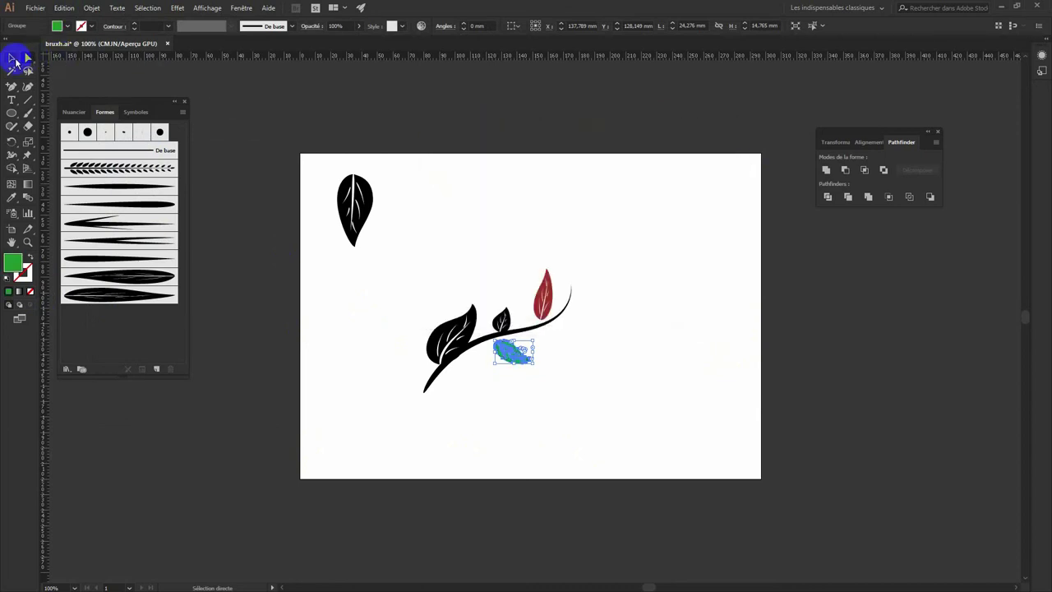
pyautogui.click(12, 57)
pyautogui.click(815, 321)
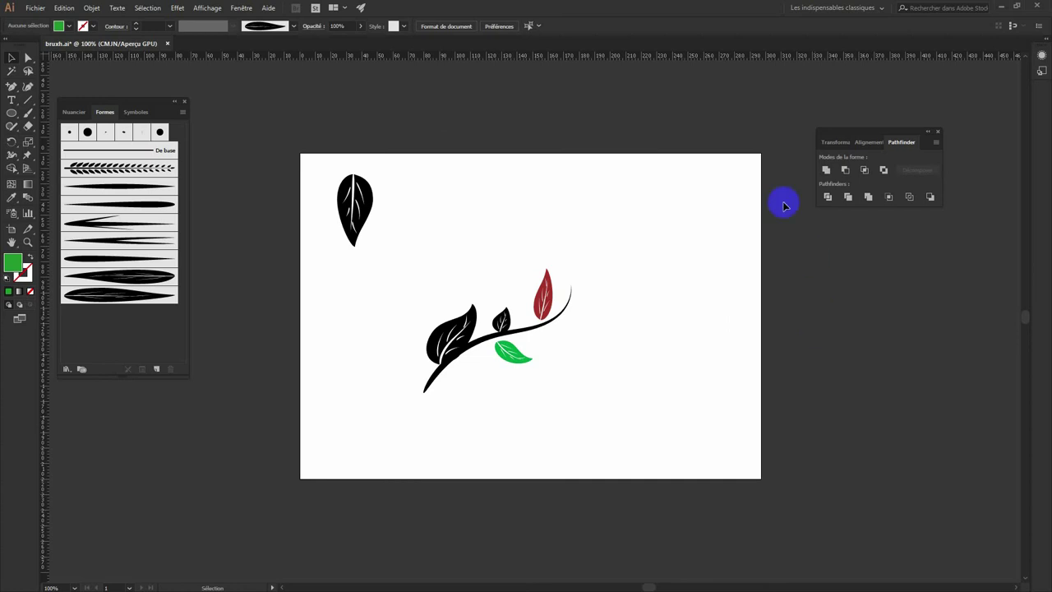
pyautogui.moveTo(480, 364); pyautogui.dragTo(486, 369)
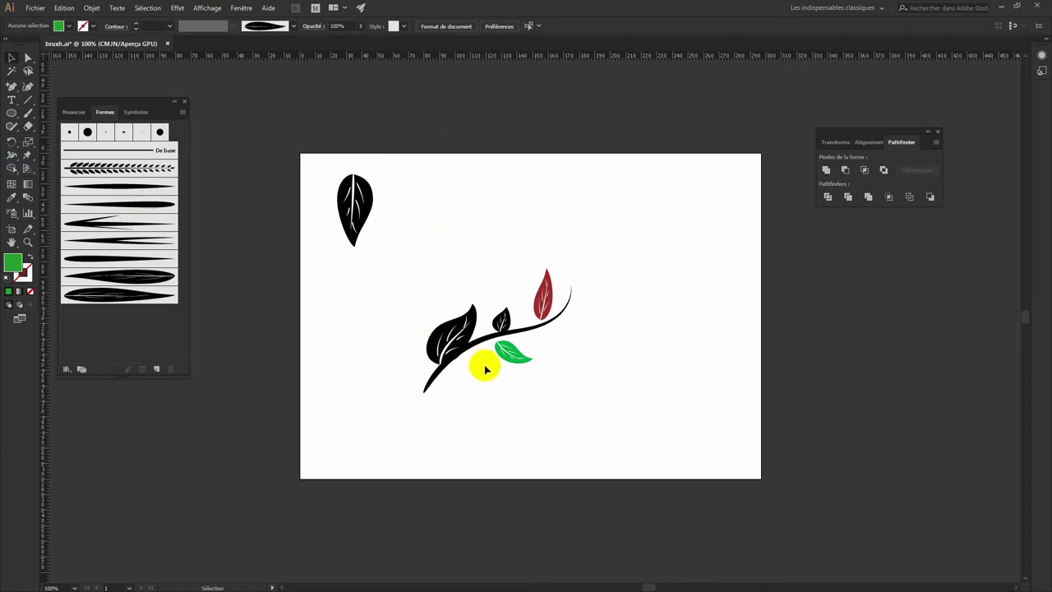